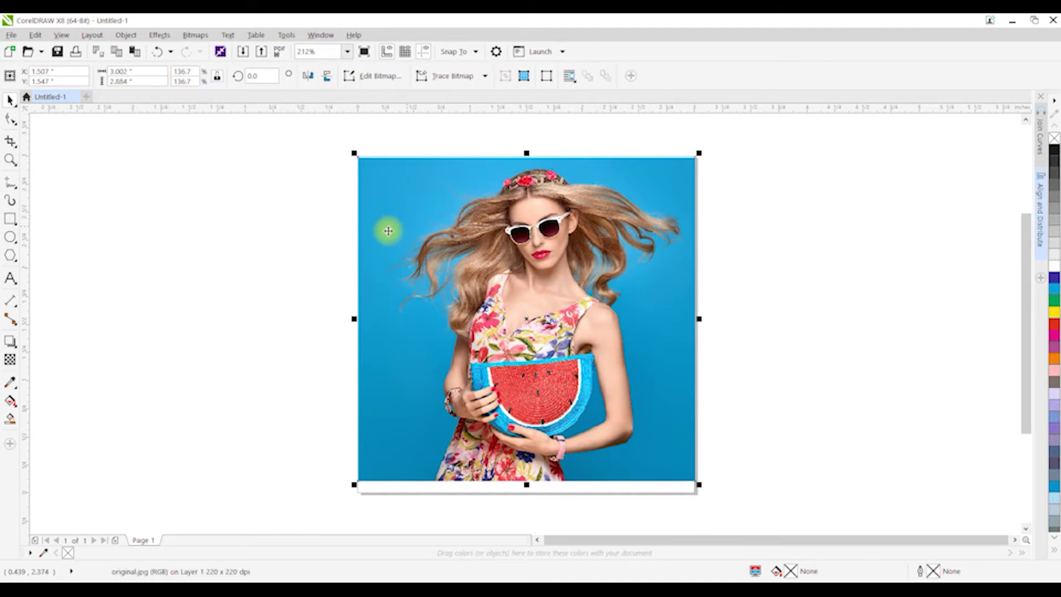
# Set the page height to 2.88 inches to match the height of the photo.
pyautogui.hotkey('ctrl', 'c')
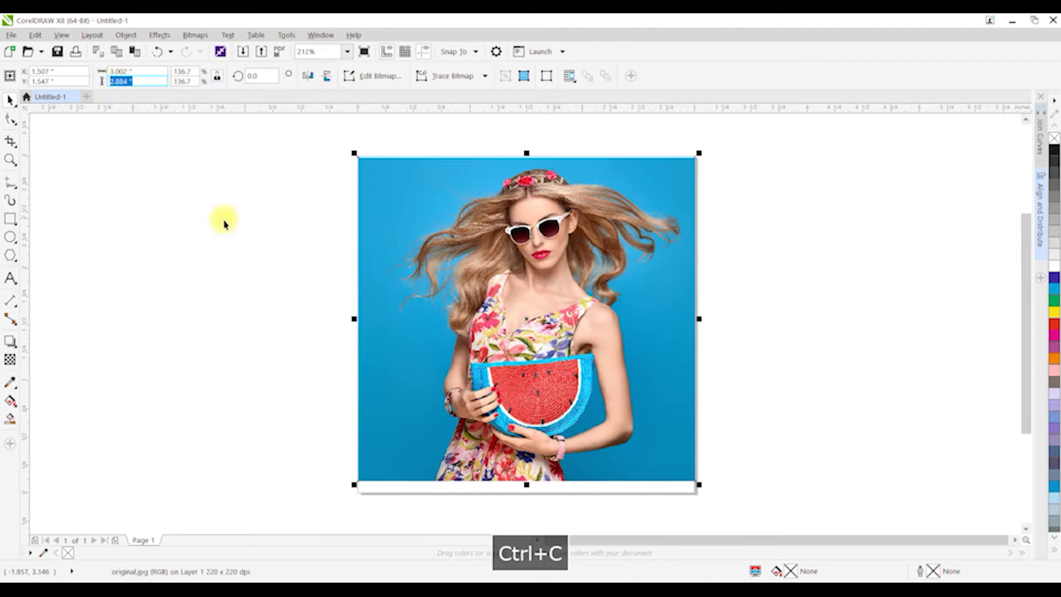
pyautogui.click(233, 161)
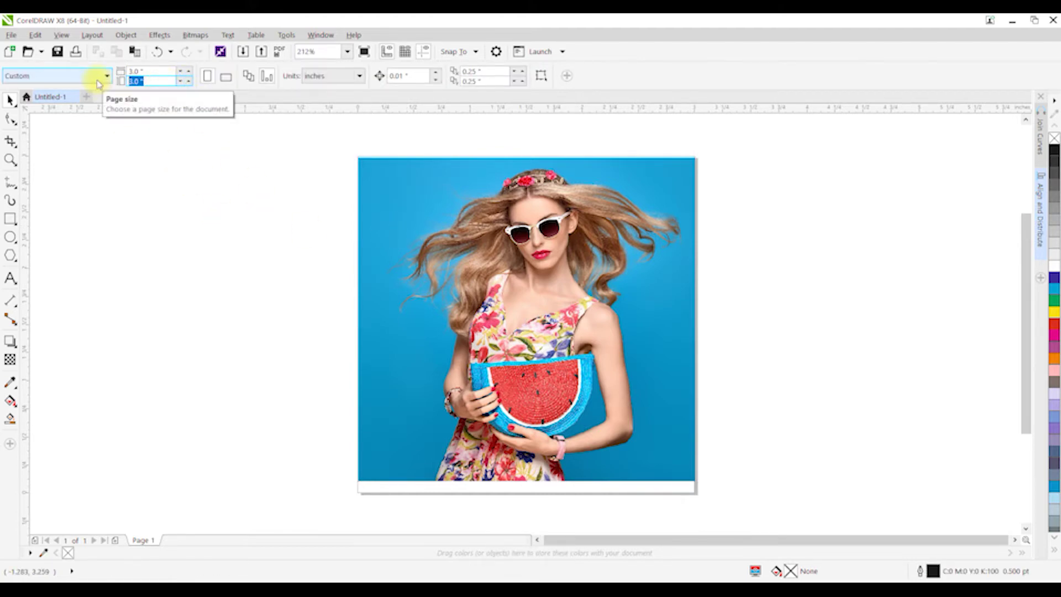
pyautogui.write('2.88')
pyautogui.press('Return')
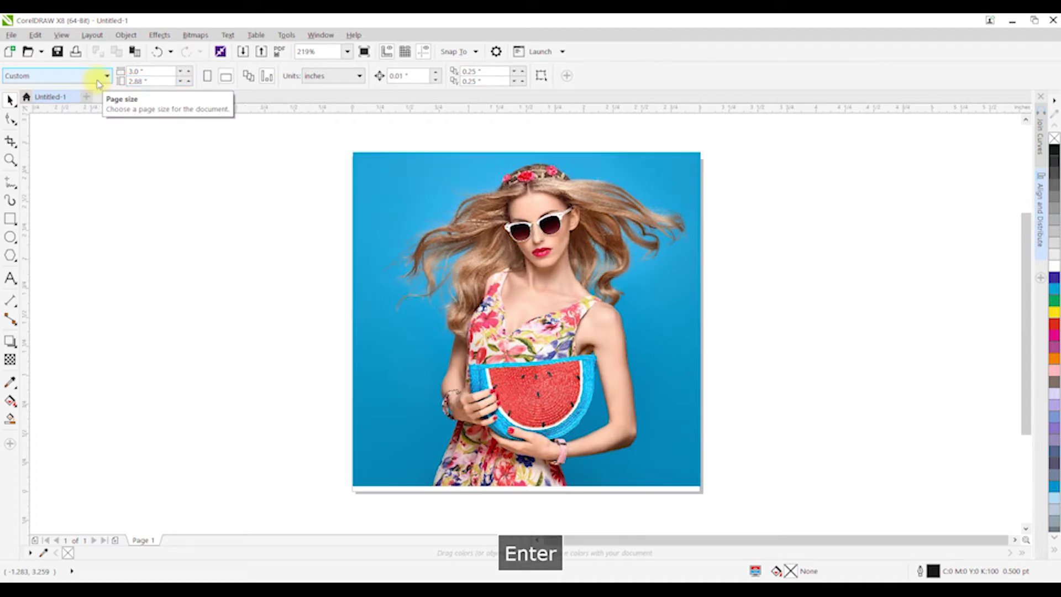
# Center the photo on the page.
pyautogui.click(415, 284)
pyautogui.press('p')
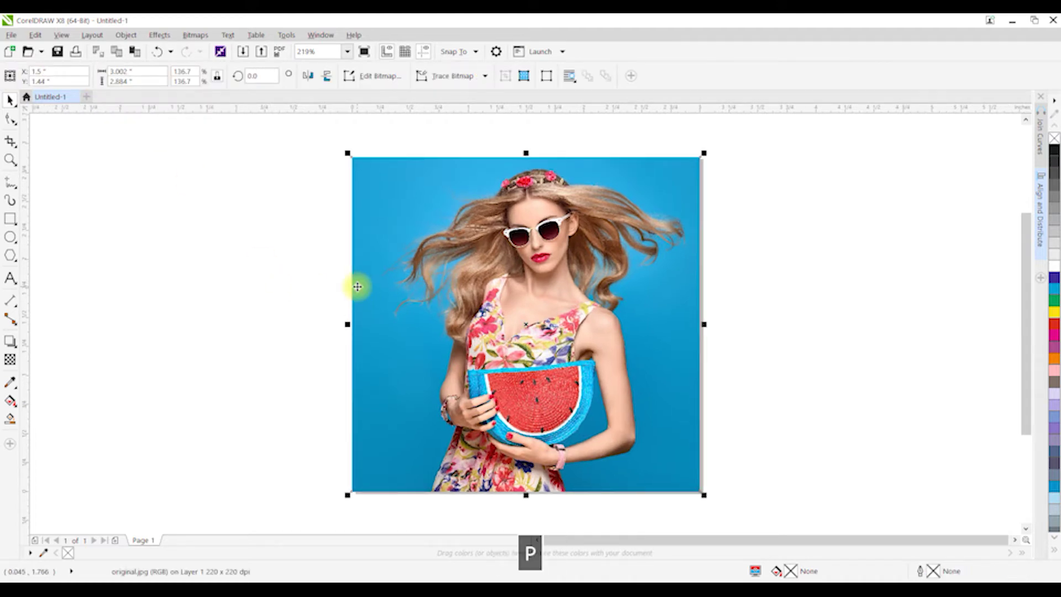
pyautogui.click(232, 282)
pyautogui.click(422, 310)
pyautogui.click(256, 304)
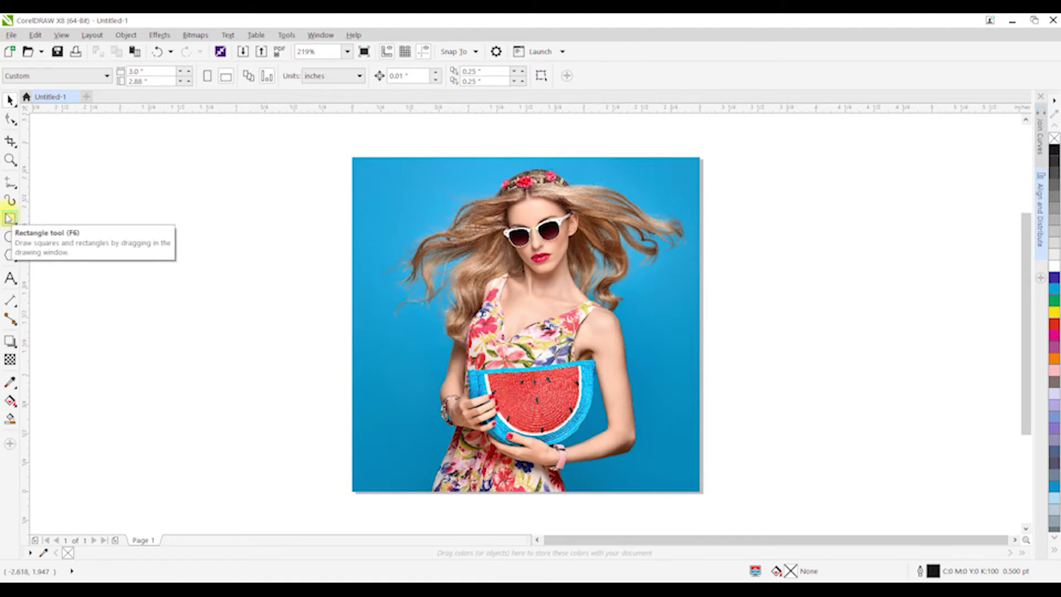
# Create a page-sized rectangle behind the photo and undo any displacement of the photo.
pyautogui.doubleClick(10, 218)
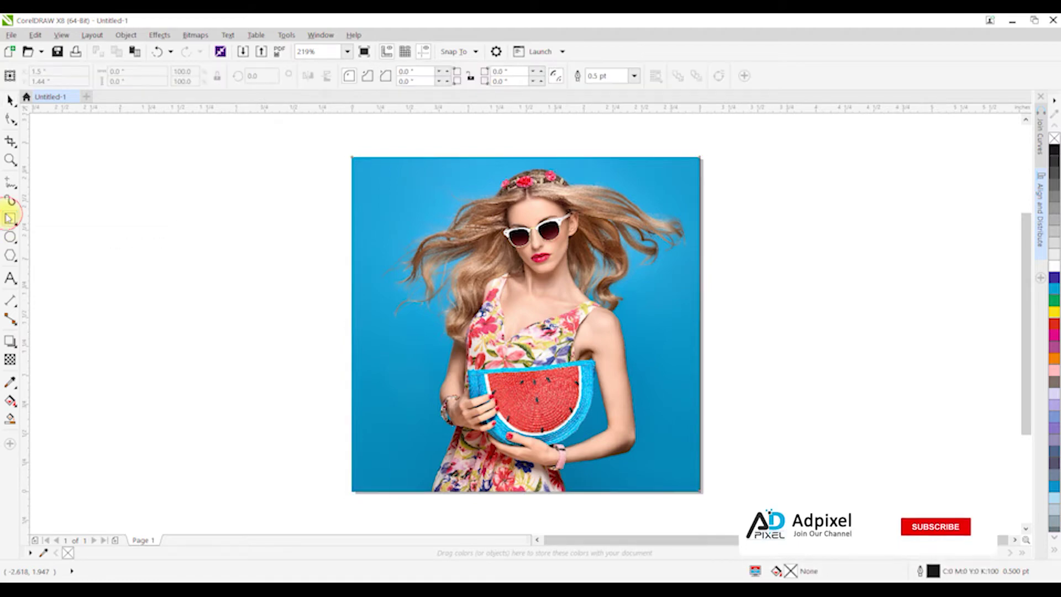
pyautogui.hotkey('ctrl', 'space')
pyautogui.moveTo(490, 224); pyautogui.dragTo(561, 295)
pyautogui.hotkey('ctrl', 'z')
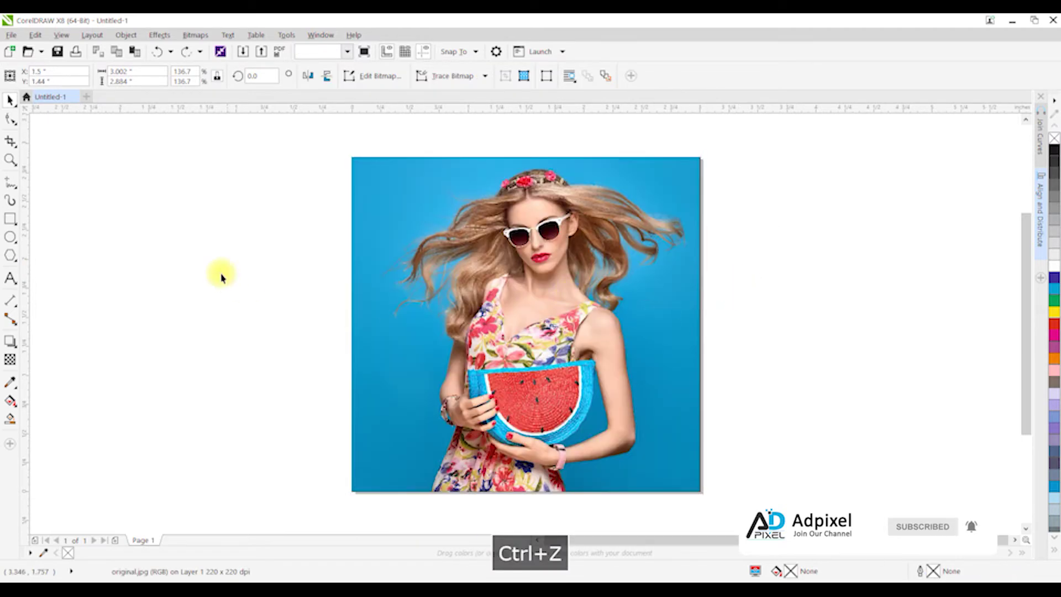
pyautogui.click(182, 273)
# Draw a horizontal rectangle about 4.13 by 0.77 inches overlapping the photo and round its corners to about 0.383 inches.
pyautogui.click(9, 219)
pyautogui.moveTo(94, 238); pyautogui.dragTo(578, 331)
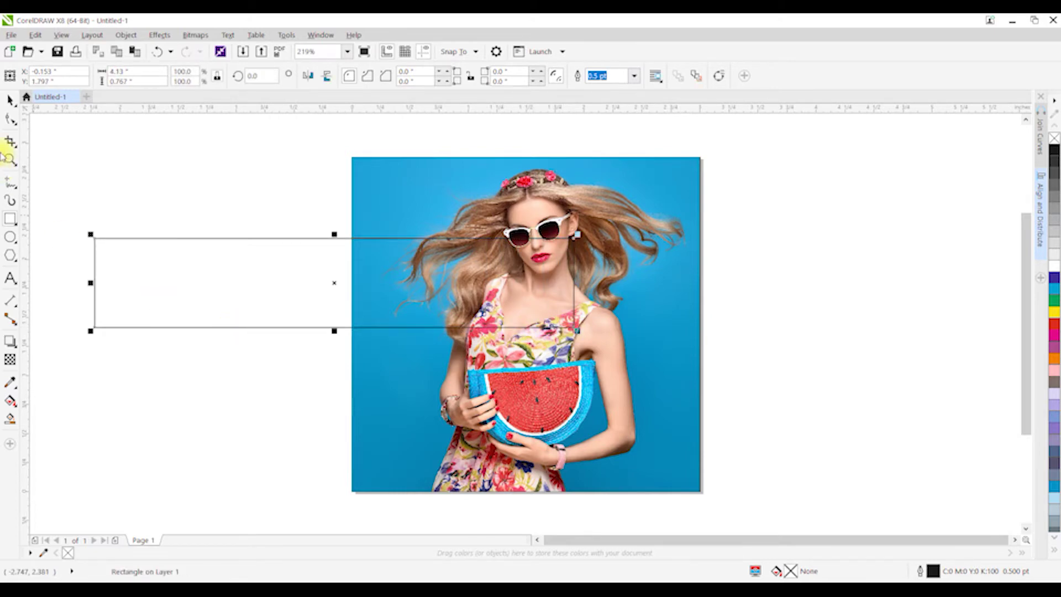
pyautogui.click(9, 121)
pyautogui.moveTo(575, 243); pyautogui.dragTo(575, 284)
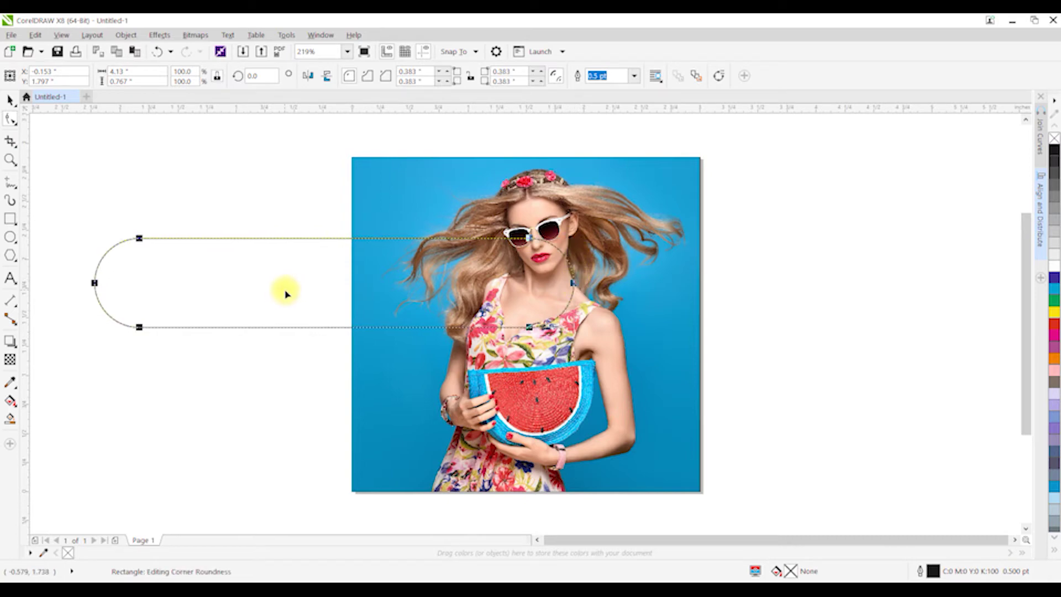
# Place a copy of the rounded bar below and slightly left of the original, and combine both bars into one curve.
pyautogui.hotkey('ctrl', 'space')
pyautogui.moveTo(335, 282); pyautogui.dragTo(290, 404)
pyautogui.click(206, 208)
pyautogui.moveTo(127, 199); pyautogui.dragTo(209, 462)
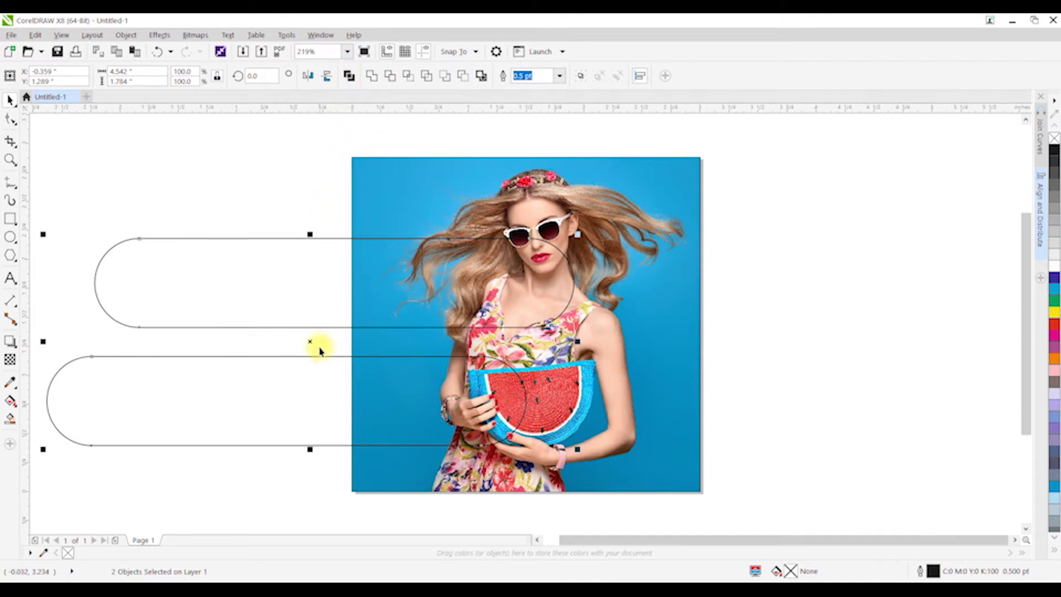
pyautogui.hotkey('ctrl', 'l')
# Rotate the combined bars to about 37 degrees and move them diagonally over the woman in the photo.
pyautogui.click(560, 440)
pyautogui.moveTo(581, 452); pyautogui.dragTo(594, 264)
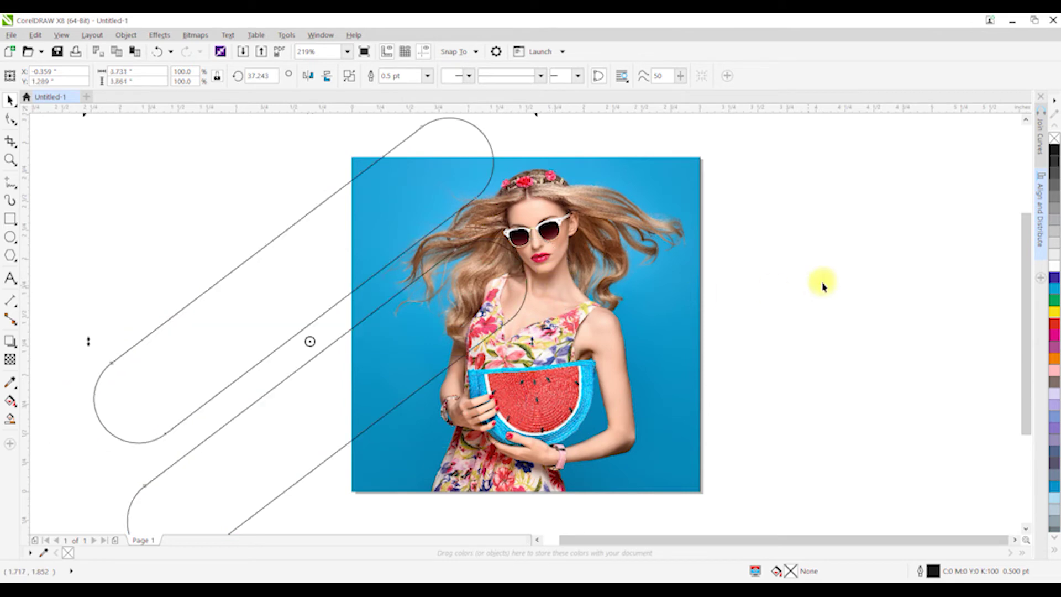
pyautogui.click(405, 152)
pyautogui.moveTo(401, 144); pyautogui.dragTo(494, 167)
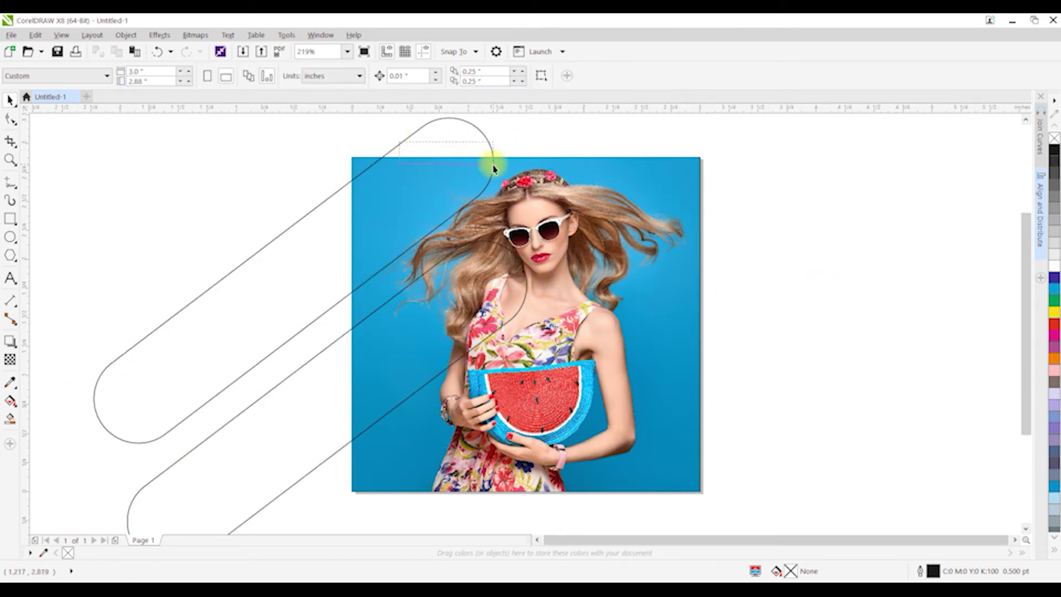
pyautogui.click(399, 148)
pyautogui.moveTo(403, 147); pyautogui.dragTo(534, 191)
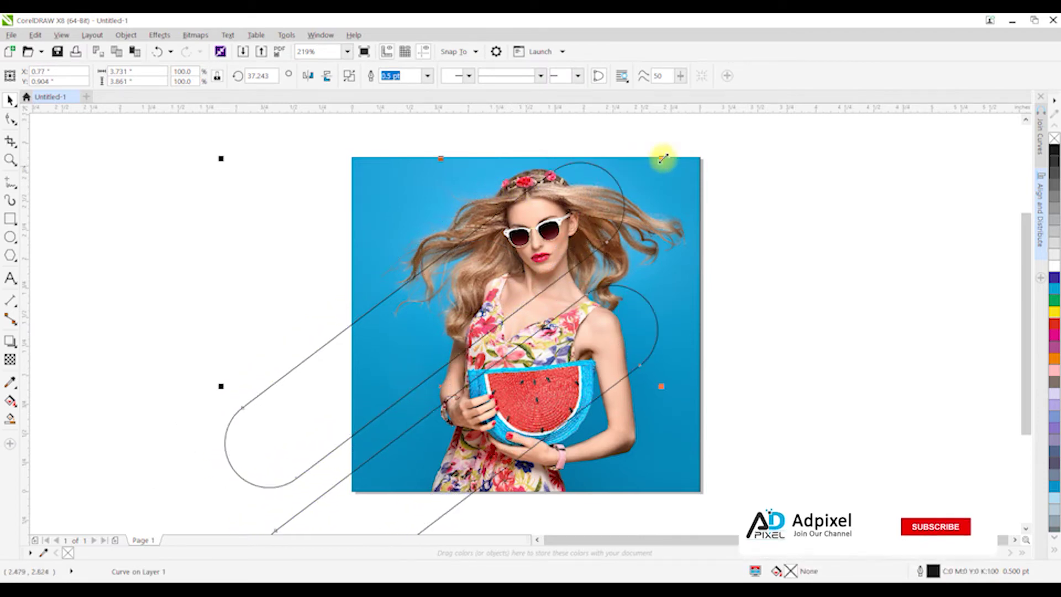
# Enlarge the combined bars to about 113% and reposition them so they cover her face and the watermelon bag.
pyautogui.moveTo(663, 158); pyautogui.dragTo(716, 126)
pyautogui.moveTo(651, 375); pyautogui.dragTo(630, 378)
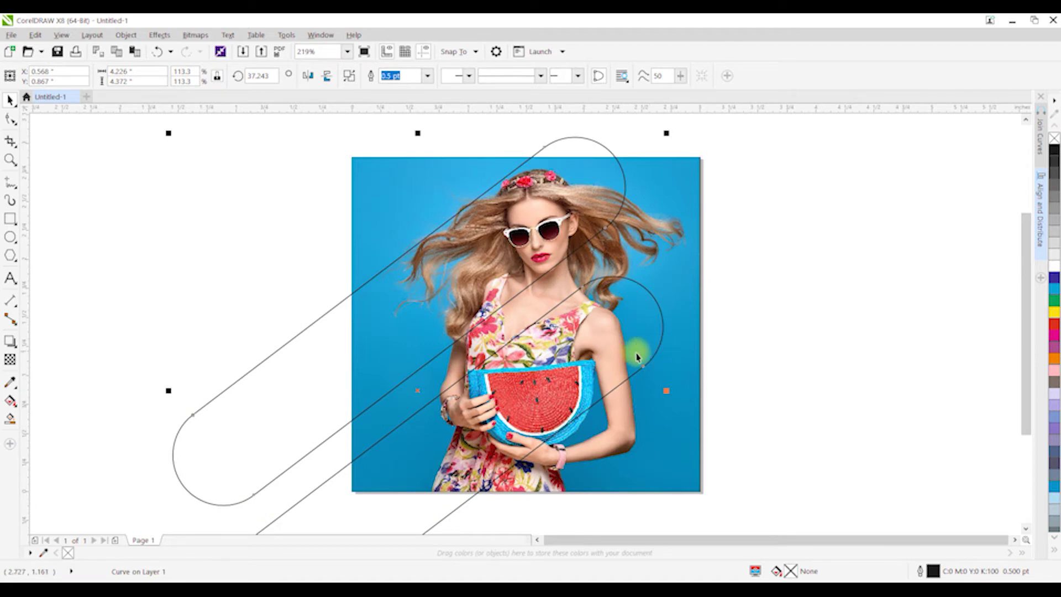
pyautogui.click(776, 241)
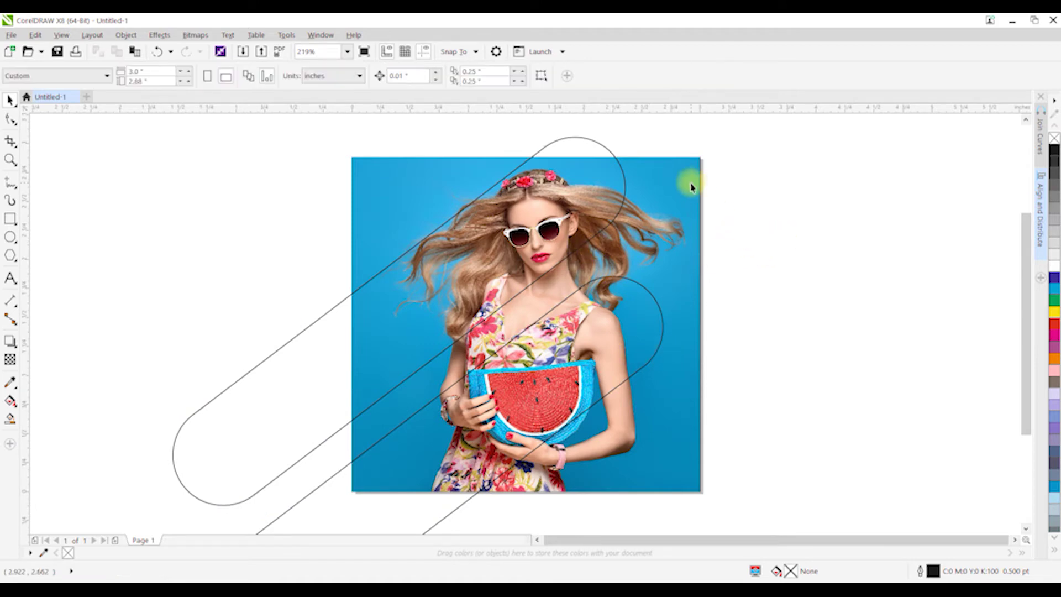
# Duplicate the photo, center the copy on the page and PowerClip it inside the combined bars.
pyautogui.click(685, 177)
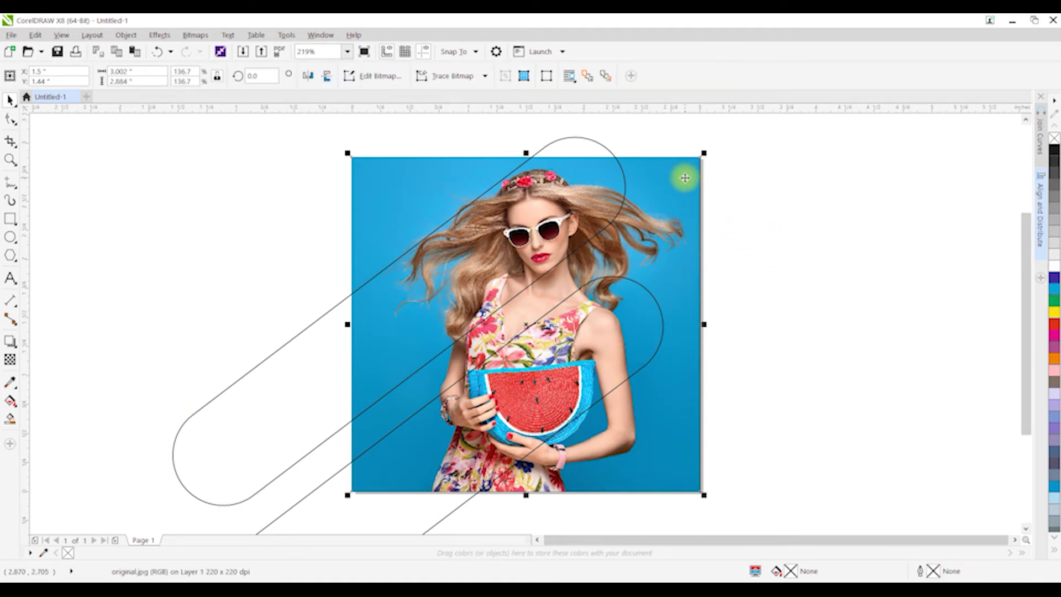
pyautogui.hotkey('ctrl', 'd')
pyautogui.press('p')
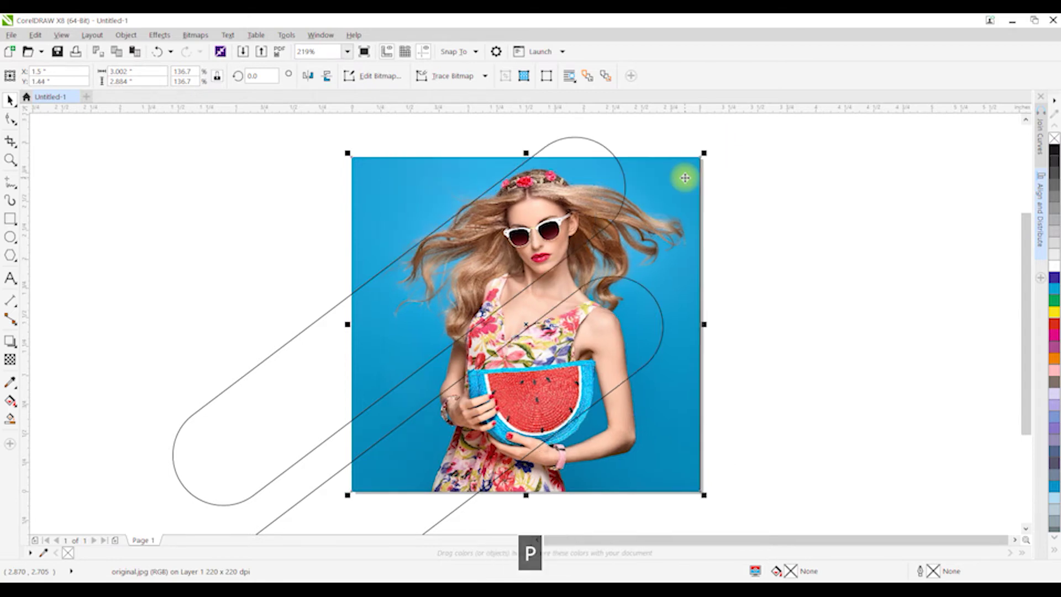
pyautogui.rightClick(682, 176)
pyautogui.click(695, 182)
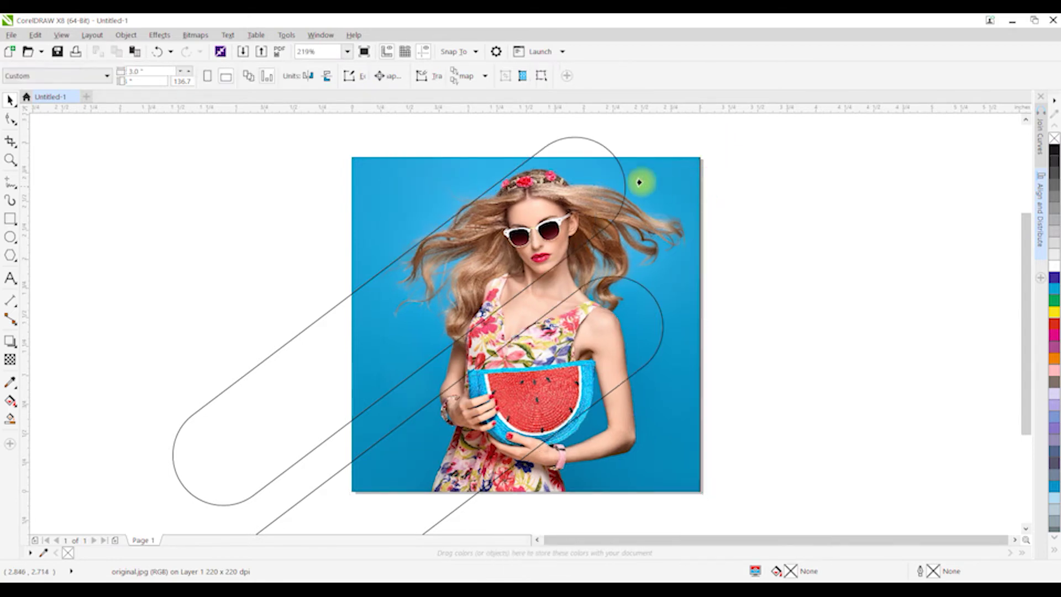
pyautogui.click(562, 136)
pyautogui.click(518, 335)
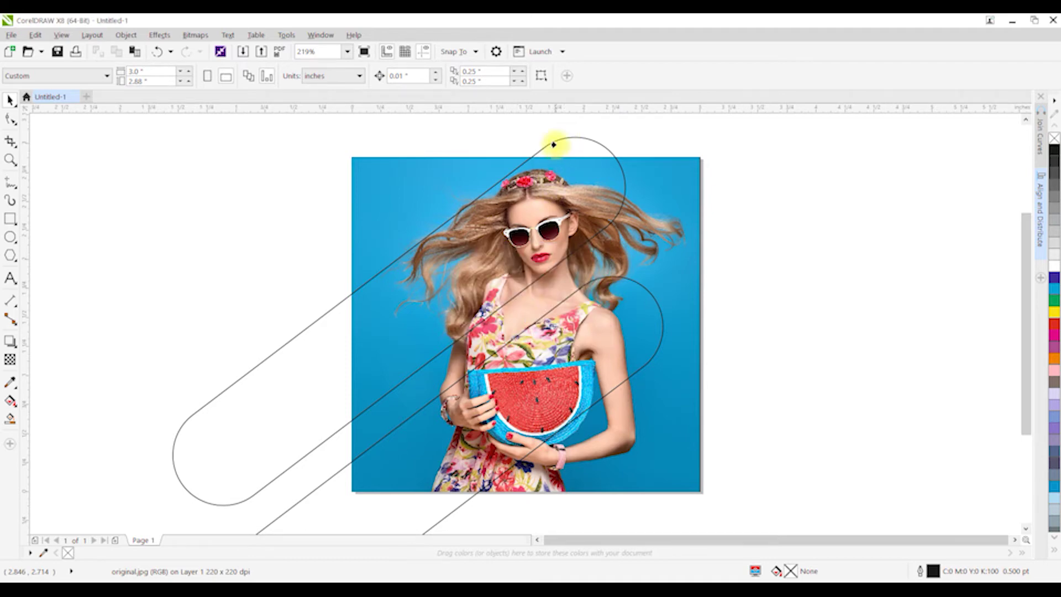
pyautogui.click(553, 140)
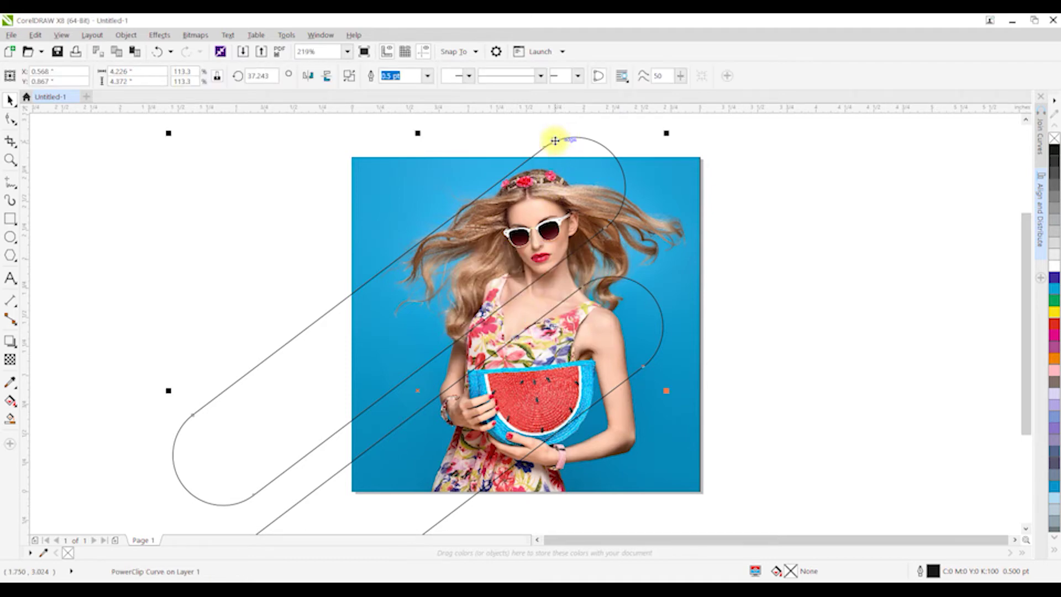
# Move the clipped bars off the photo to check their contents, and undo the move.
pyautogui.moveTo(529, 249); pyautogui.dragTo(223, 250)
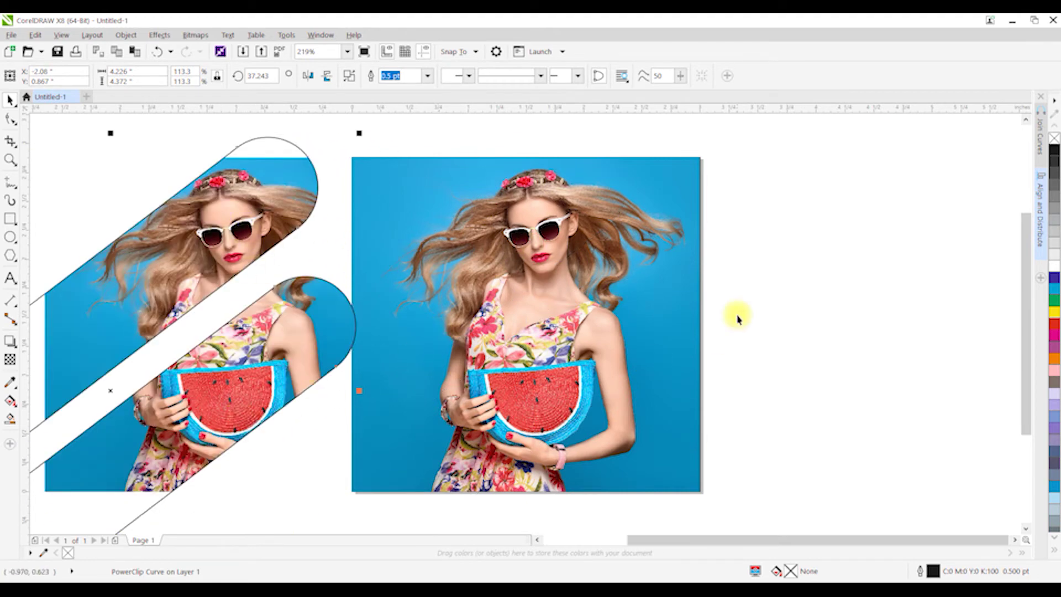
pyautogui.hotkey('ctrl', 'z')
pyautogui.click(791, 199)
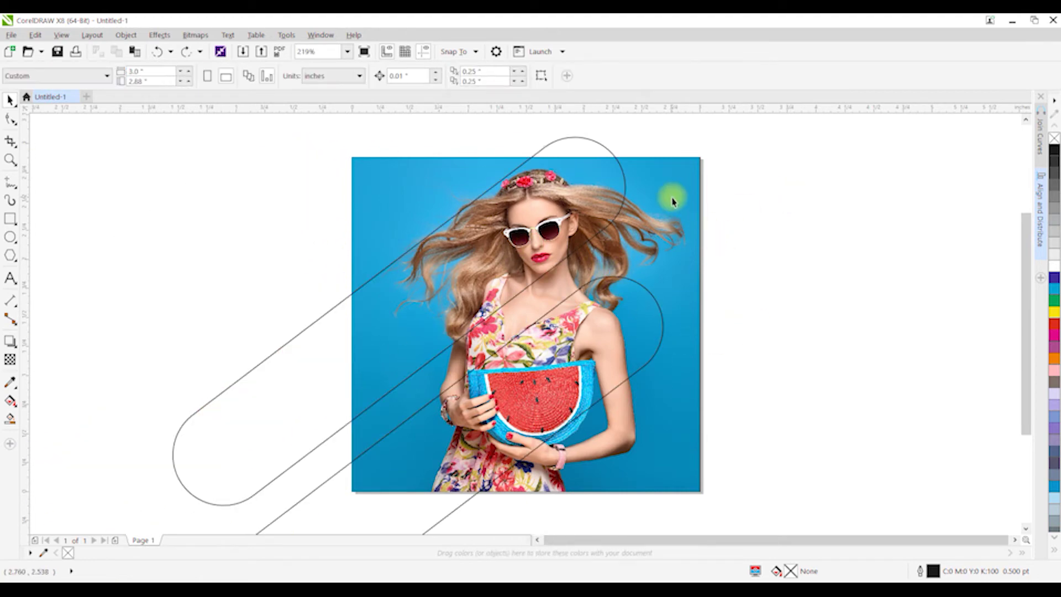
# Convert the remaining full photo to a Grayscale (8-bit) bitmap at 300 dpi.
pyautogui.click(673, 202)
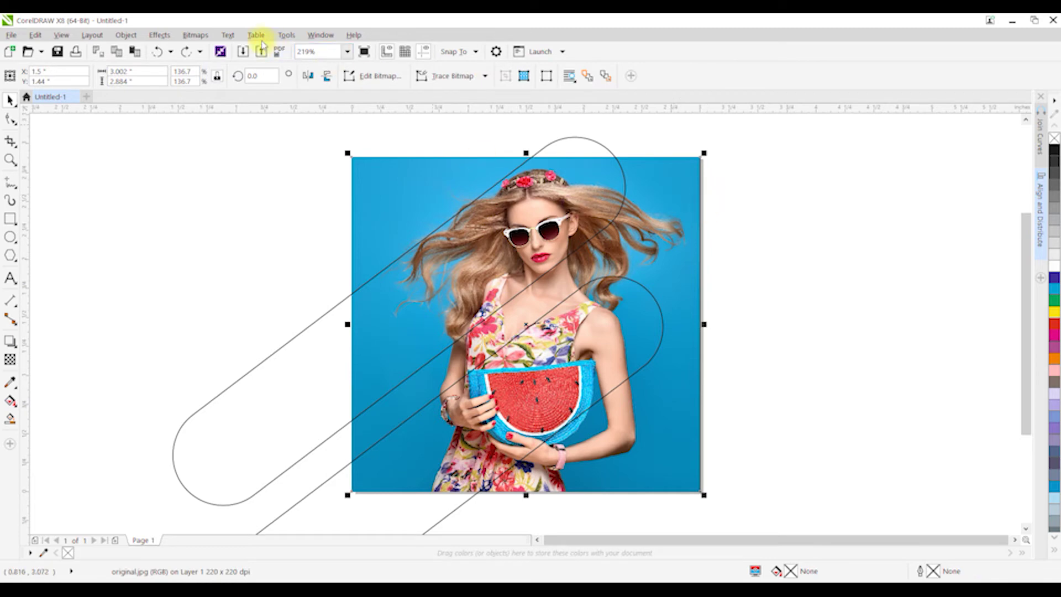
pyautogui.click(212, 37)
pyautogui.click(232, 50)
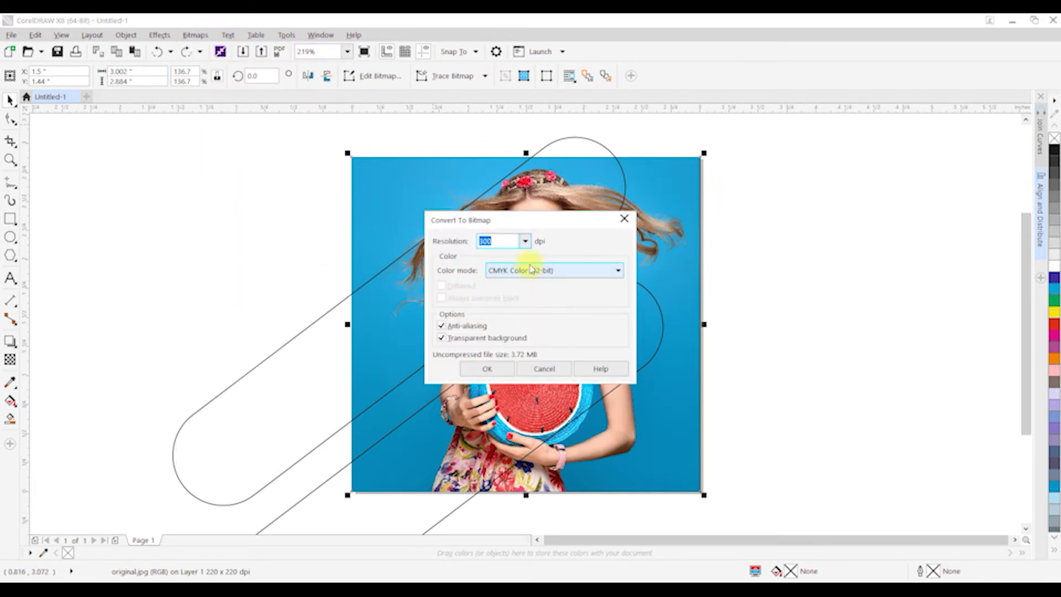
pyautogui.click(531, 269)
pyautogui.click(540, 304)
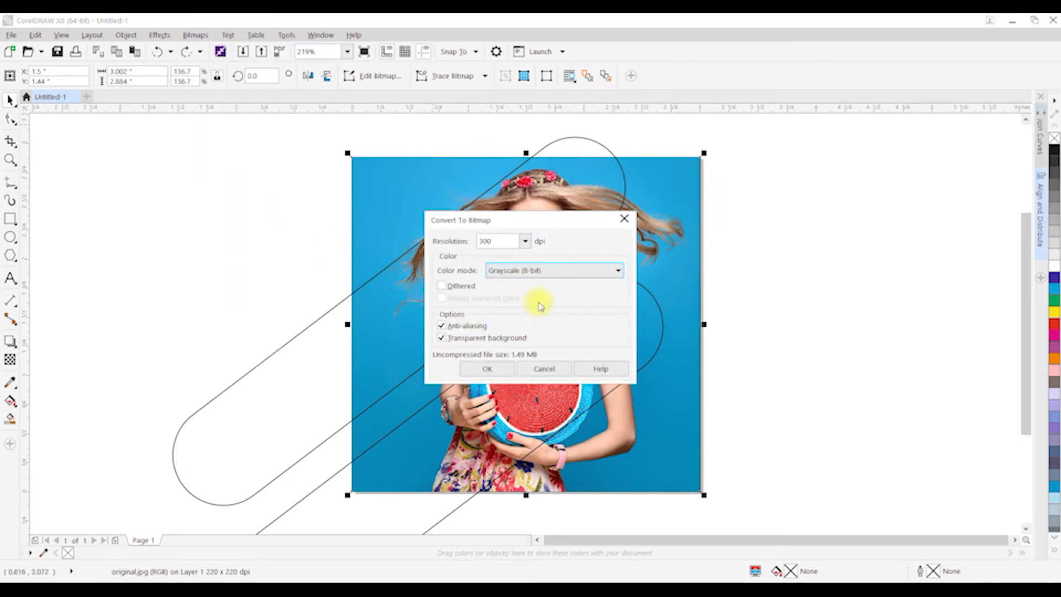
pyautogui.click(483, 366)
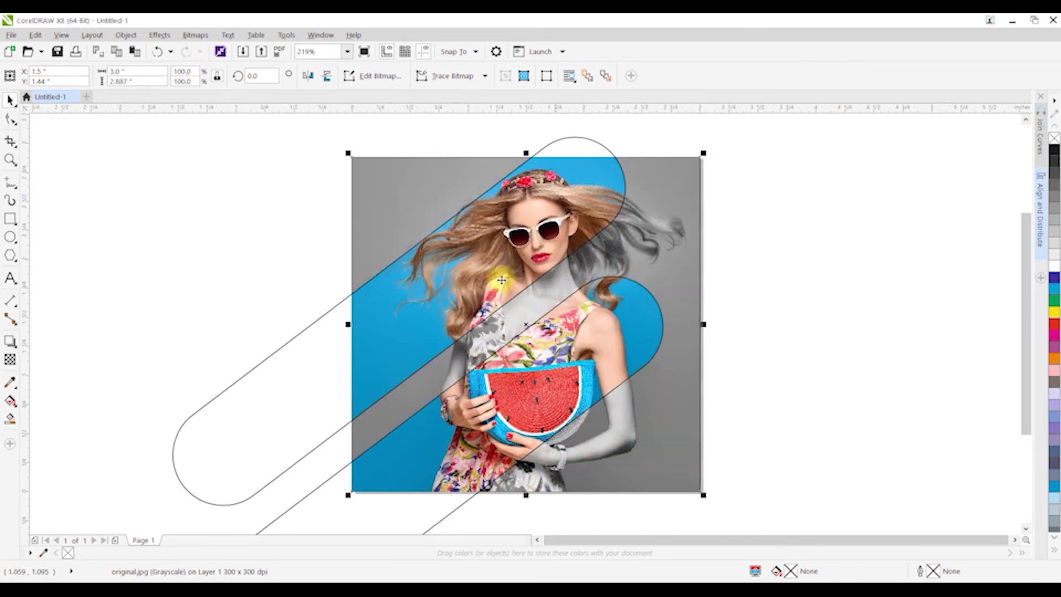
pyautogui.click(748, 319)
# Try moving the grayscale photo under the clipped bars, and undo the move.
pyautogui.click(578, 182)
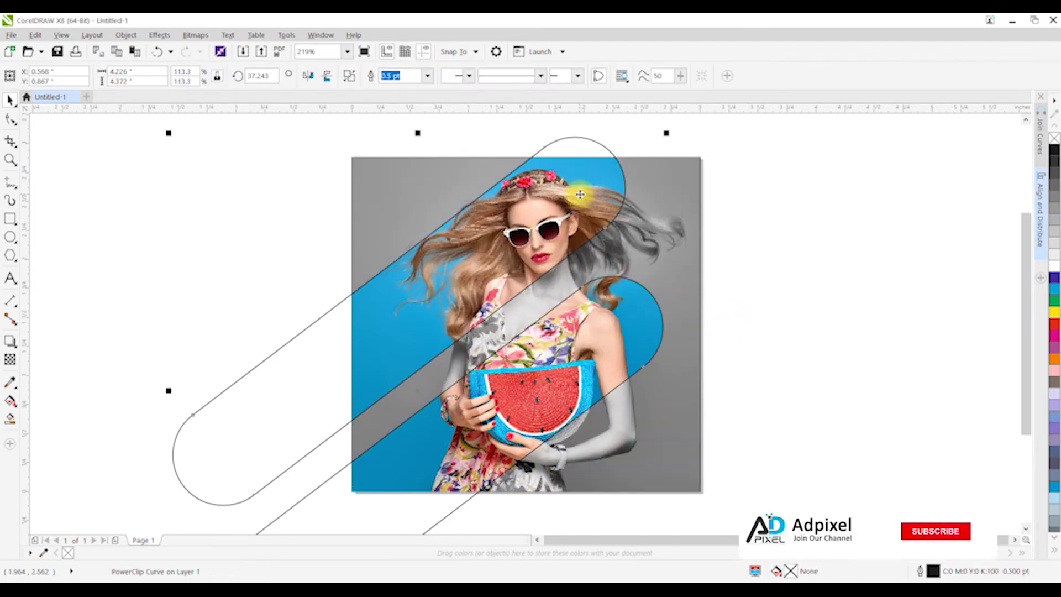
pyautogui.moveTo(680, 187); pyautogui.dragTo(681, 221)
pyautogui.hotkey('ctrl', 'z')
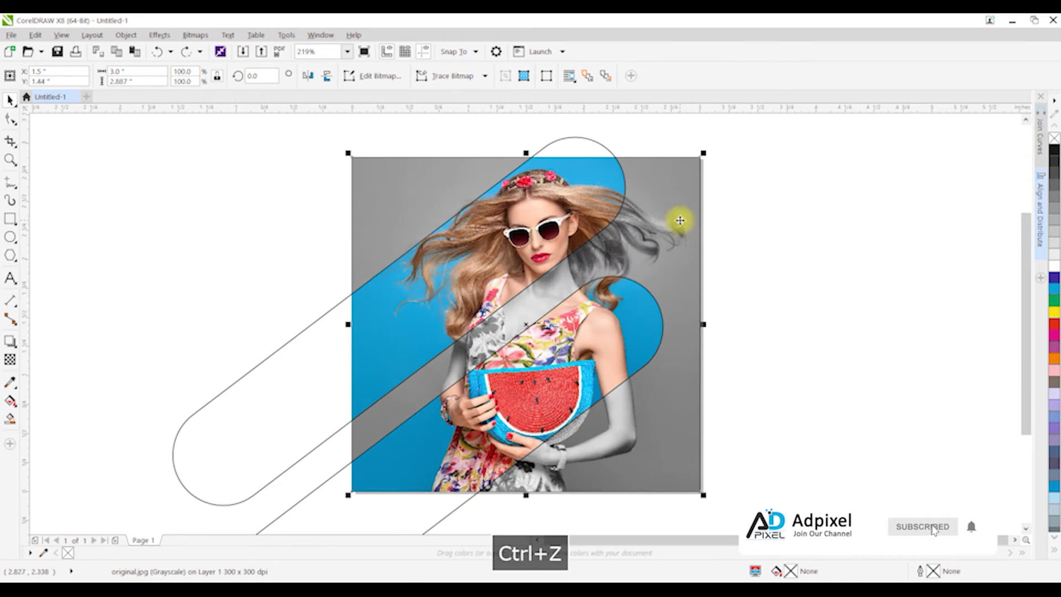
# Send the grayscale photo to the back and PowerClip it inside the page-sized rectangle.
pyautogui.hotkey('shift', 'pagedown')
pyautogui.rightClick(680, 220)
pyautogui.click(724, 205)
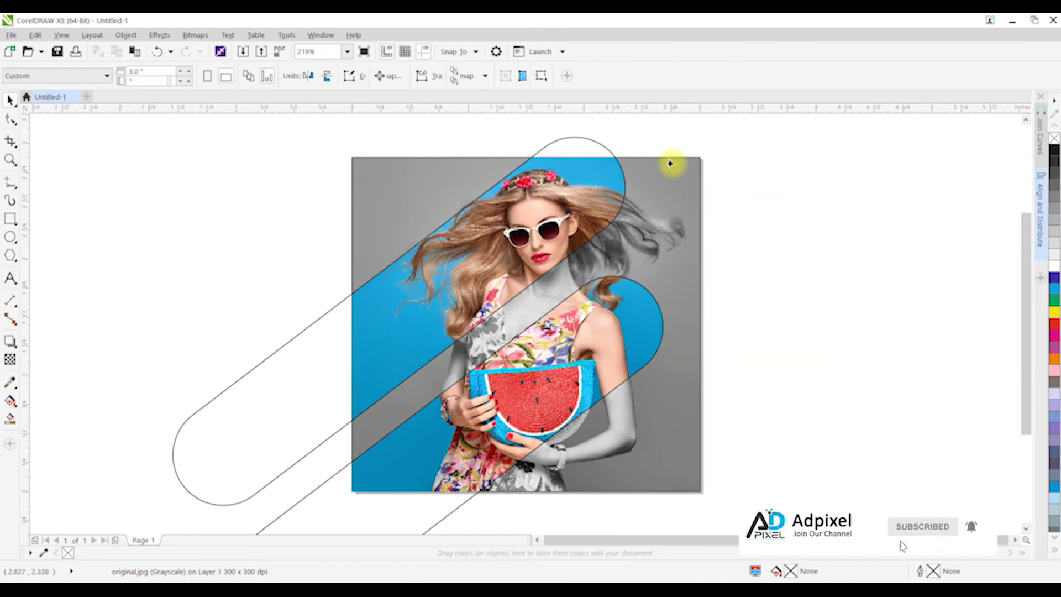
pyautogui.click(668, 155)
pyautogui.click(529, 331)
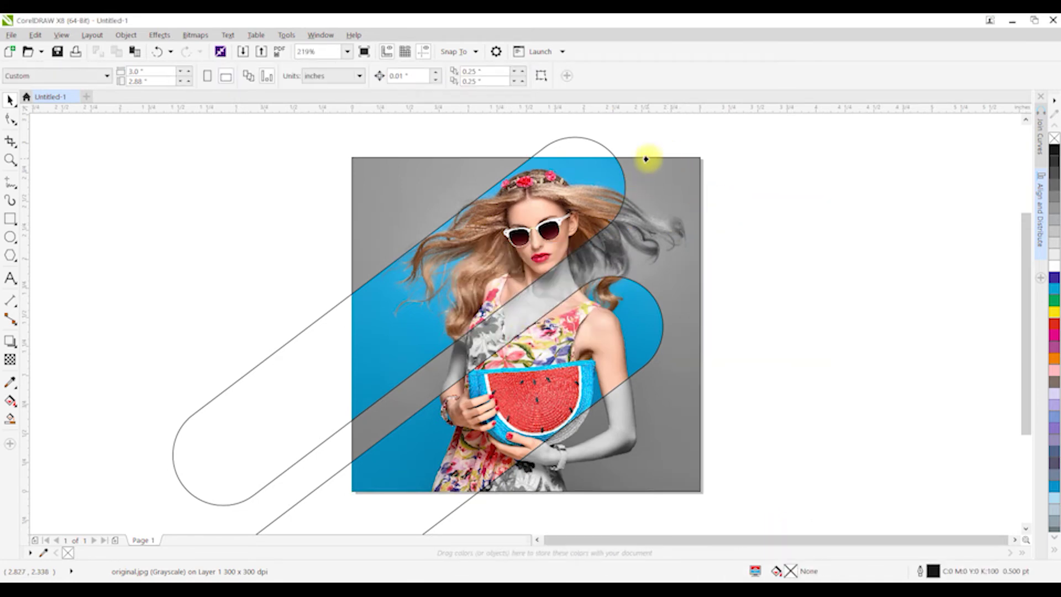
pyautogui.click(781, 260)
# Remove the outline from the clipped bars and PowerClip them inside the page-sized rectangle.
pyautogui.click(556, 262)
pyautogui.rightClick(1054, 139)
pyautogui.rightClick(590, 205)
pyautogui.click(633, 178)
pyautogui.click(670, 158)
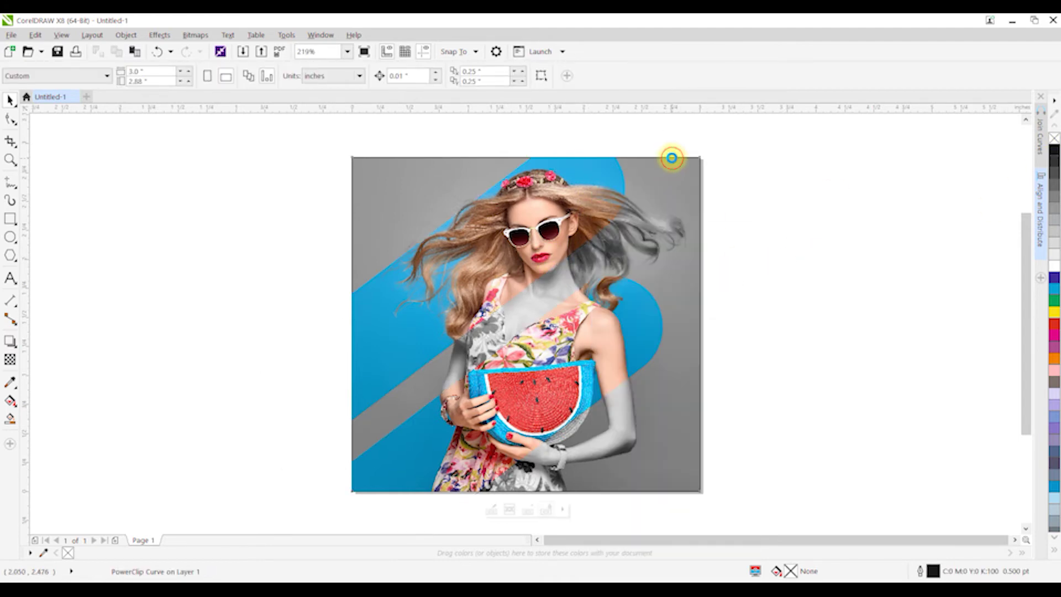
# Edit the contents of the page-sized PowerClip and add a drop shadow to the clipped bars, offset 0.017 and -0.015 inches.
pyautogui.rightClick(528, 237)
pyautogui.click(591, 227)
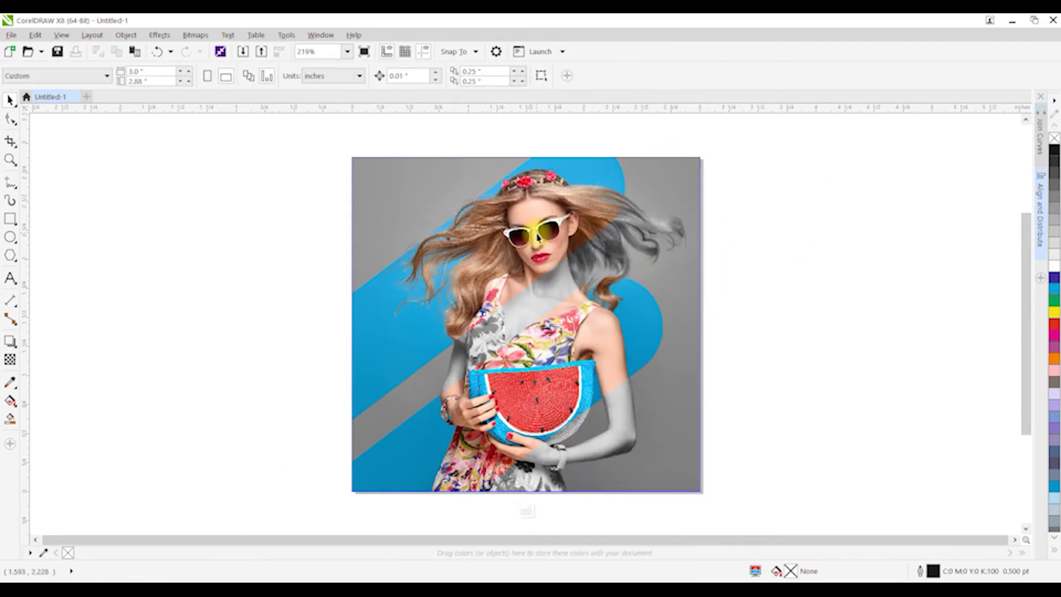
pyautogui.click(476, 280)
pyautogui.click(10, 359)
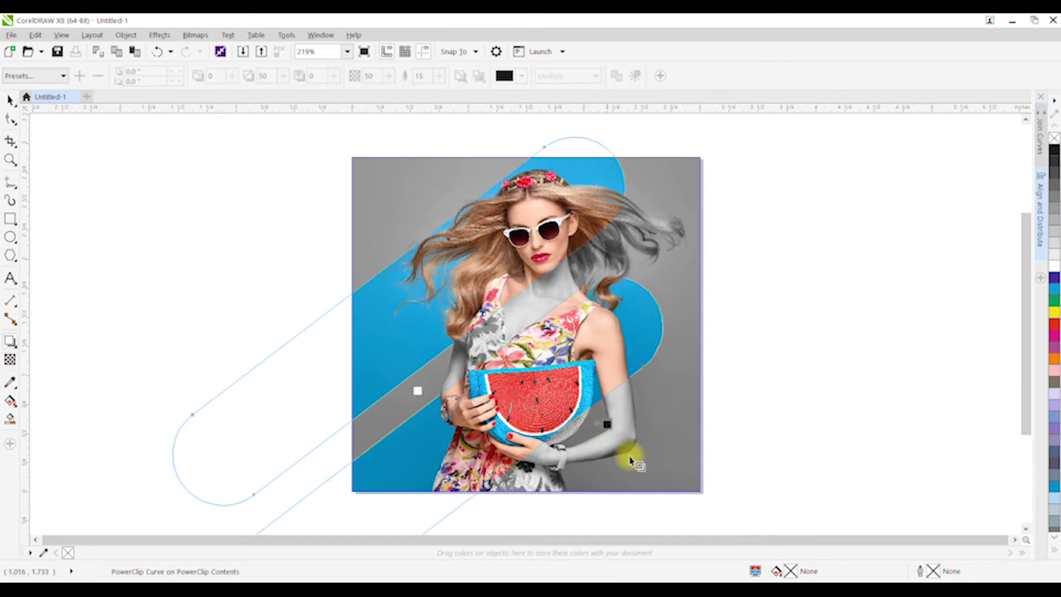
pyautogui.moveTo(652, 360); pyautogui.dragTo(654, 358)
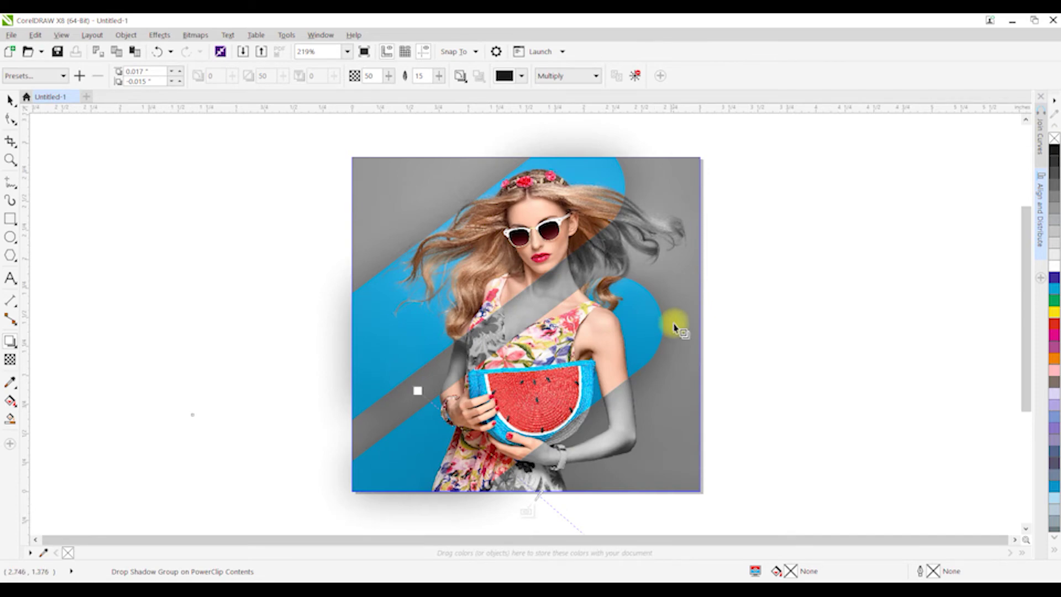
# Set the bars' drop shadow to feathering 8 and opacity 39, and finish editing the PowerClip.
pyautogui.click(439, 76)
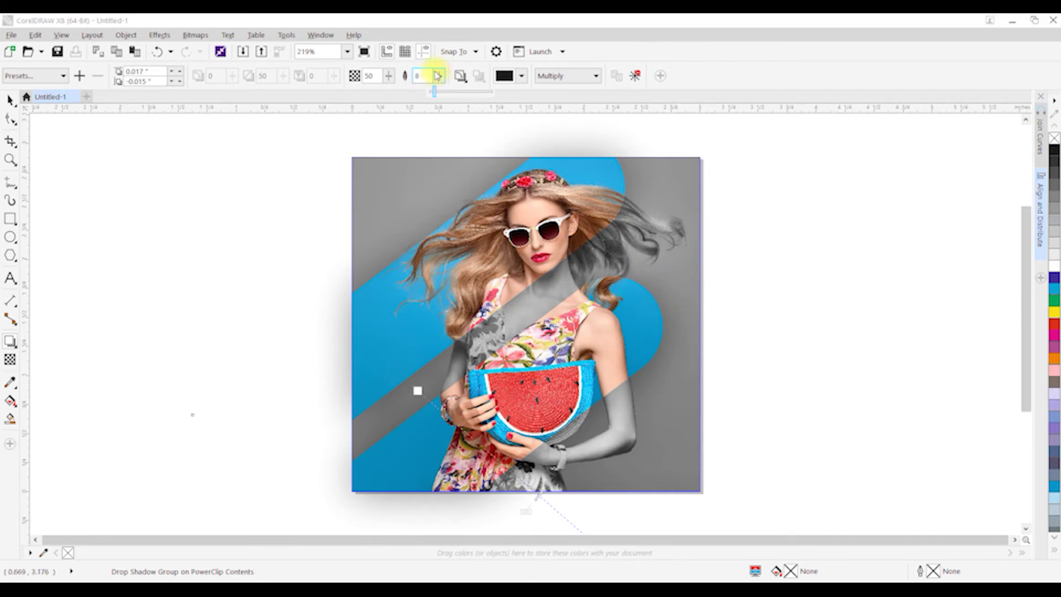
pyautogui.moveTo(435, 72); pyautogui.dragTo(434, 72)
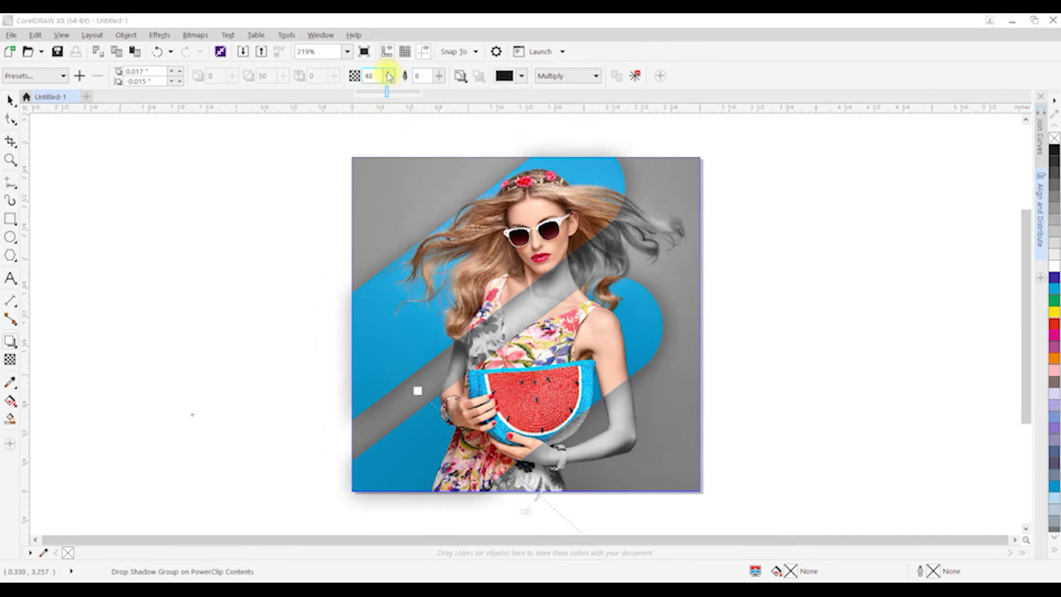
pyautogui.hotkey('ctrl', 'space')
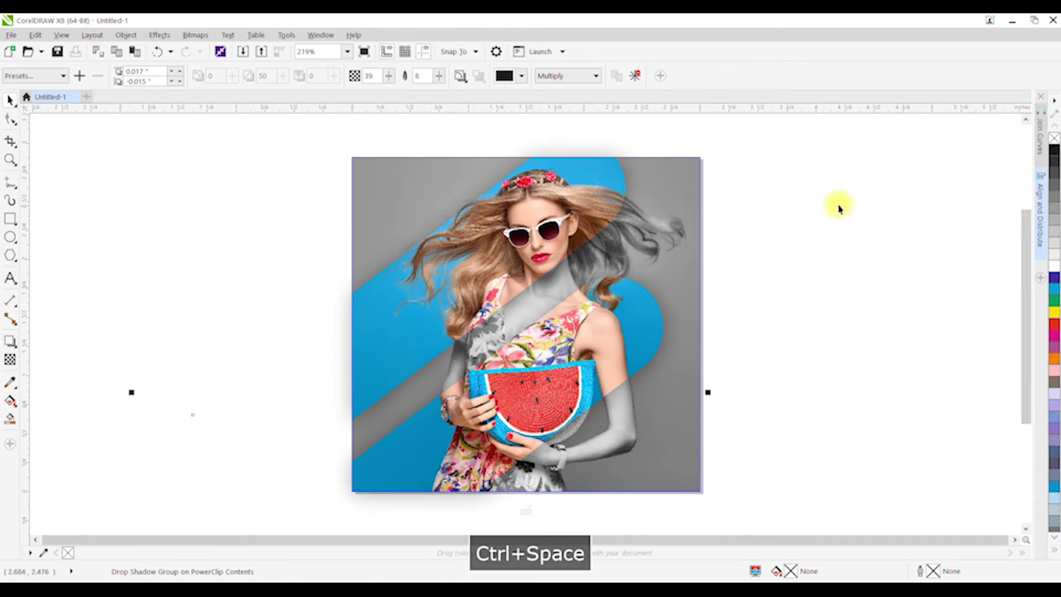
pyautogui.click(812, 326)
pyautogui.click(421, 237)
pyautogui.click(891, 153)
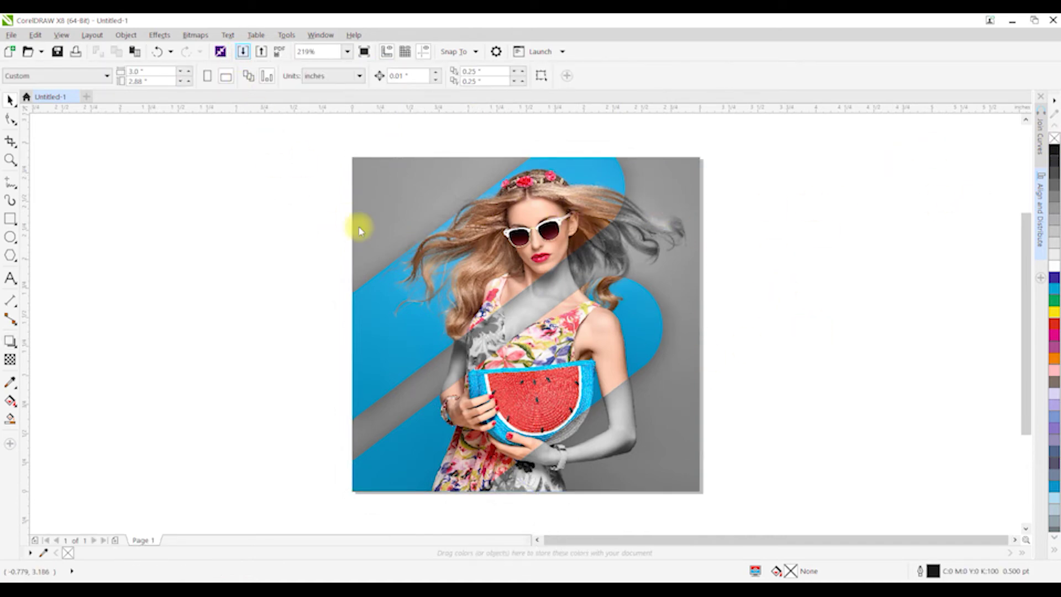
# Import the Social Logo file and place it beside the page on its left.
pyautogui.hotkey('ctrl', 'i')
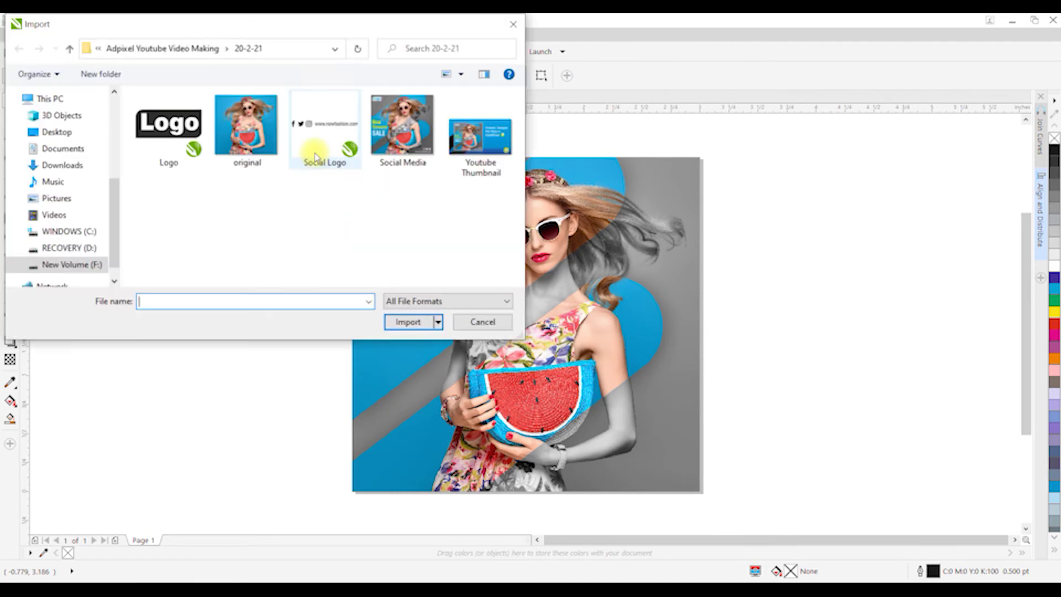
pyautogui.click(315, 150)
pyautogui.click(407, 348)
pyautogui.click(240, 309)
# Ungroup the imported social graphic and move the web address beneath the social icons.
pyautogui.click(274, 329)
pyautogui.click(288, 315)
pyautogui.click(424, 79)
pyautogui.moveTo(299, 319); pyautogui.dragTo(268, 331)
# Group the three social icons and align their right edge with the web address.
pyautogui.moveTo(187, 286); pyautogui.dragTo(286, 337)
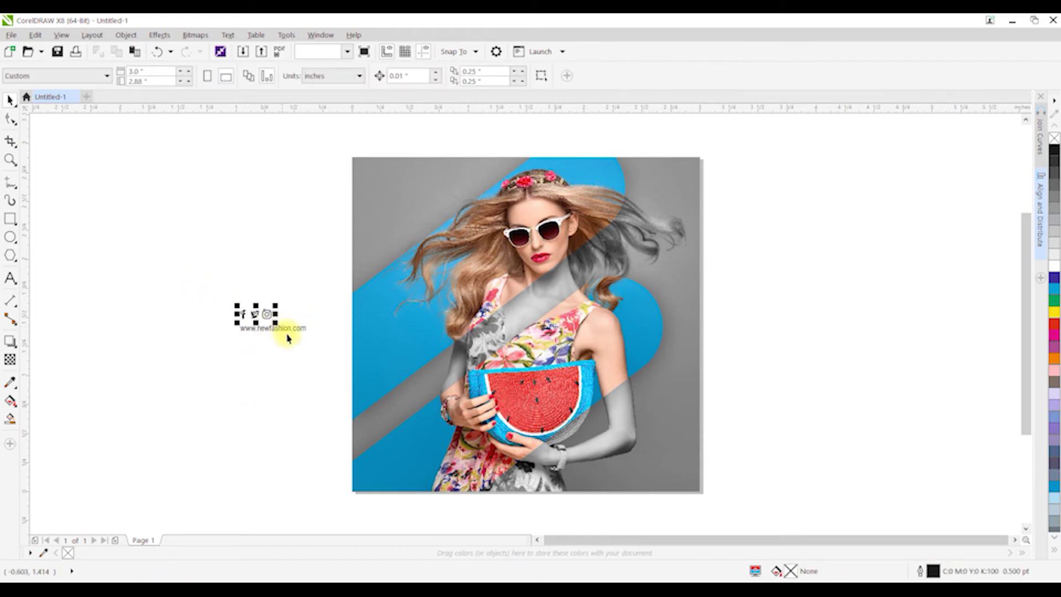
pyautogui.hotkey('ctrl', 'g')
pyautogui.keyDown('shift'); pyautogui.click(285, 328); pyautogui.keyUp('shift')
pyautogui.press('r')
pyautogui.click(286, 361)
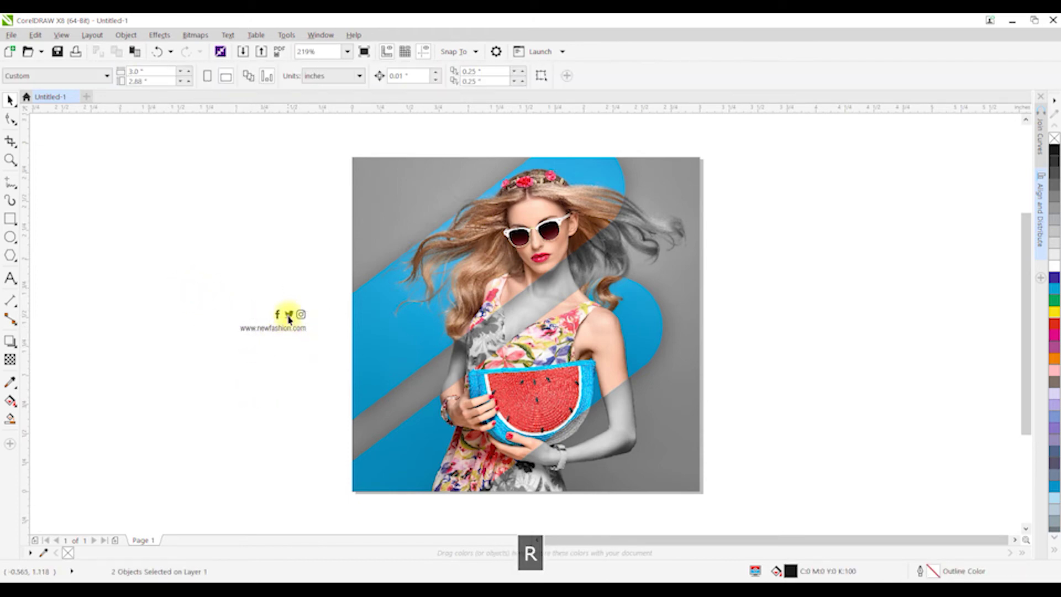
# Move the social icons and web address to the page's lower-right corner and fill them white.
pyautogui.click(288, 315)
pyautogui.keyDown('shift'); pyautogui.click(285, 328); pyautogui.keyUp('shift')
pyautogui.moveTo(285, 316); pyautogui.dragTo(665, 467)
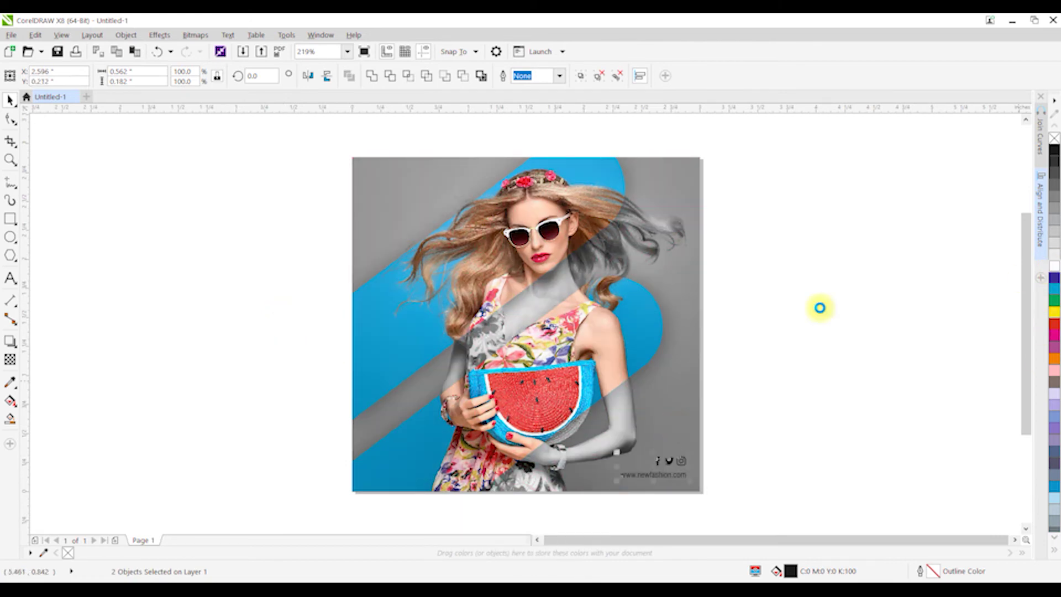
pyautogui.click(758, 320)
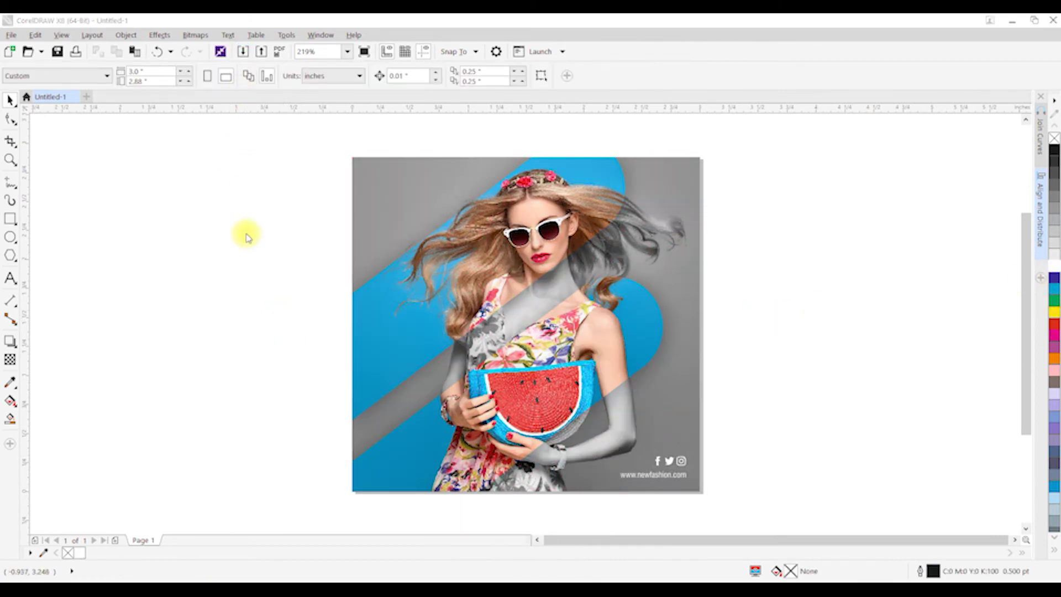
# Import the Logo file and place it in the page's upper-left corner at about 0.463 by 0.198 inches.
pyautogui.hotkey('ctrl', 'i')
pyautogui.doubleClick(168, 127)
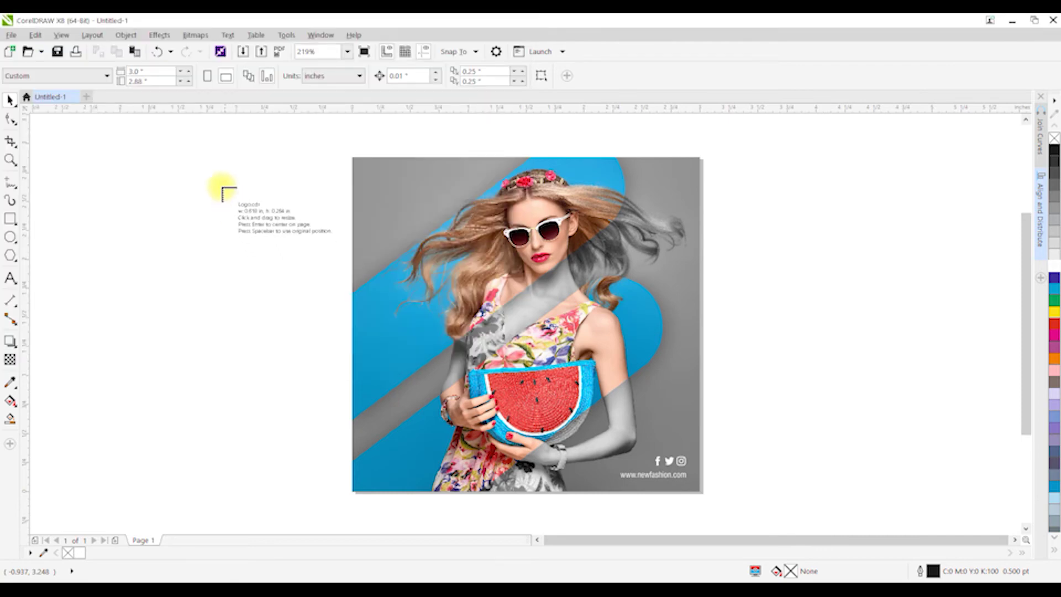
pyautogui.click(221, 180)
pyautogui.moveTo(267, 205); pyautogui.dragTo(421, 194)
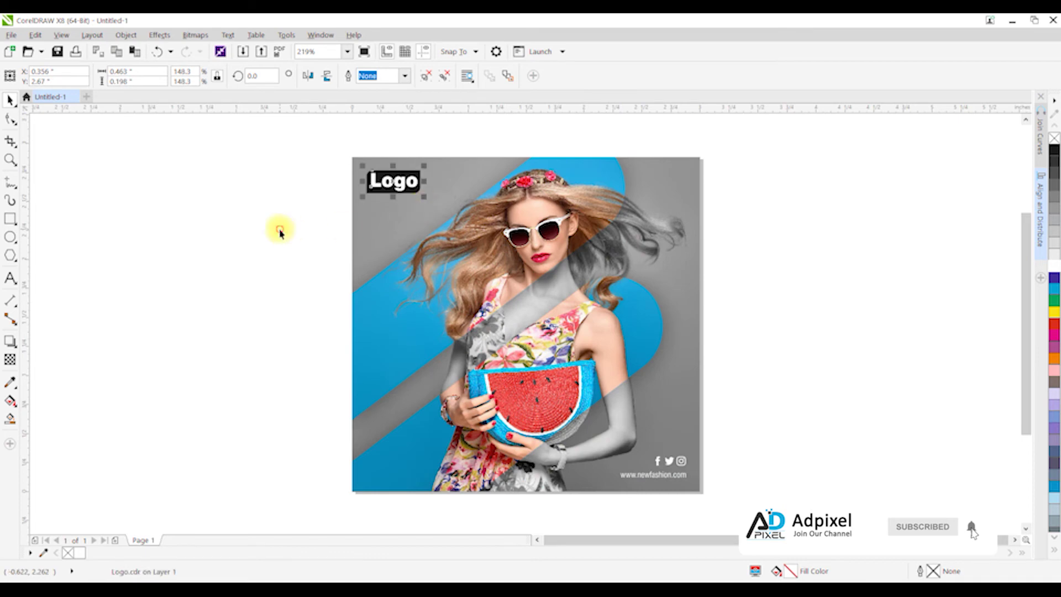
# Fill the lettering inside the logo with cyan blue.
pyautogui.keyDown('ctrl'); pyautogui.click(398, 187); pyautogui.keyUp('ctrl')
pyautogui.click(1054, 289)
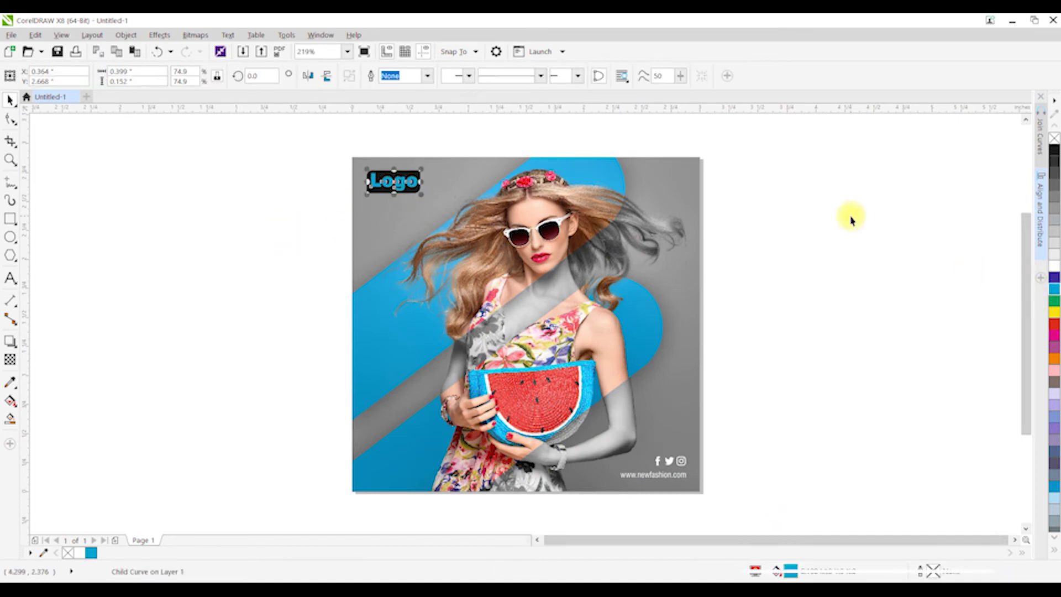
pyautogui.click(850, 218)
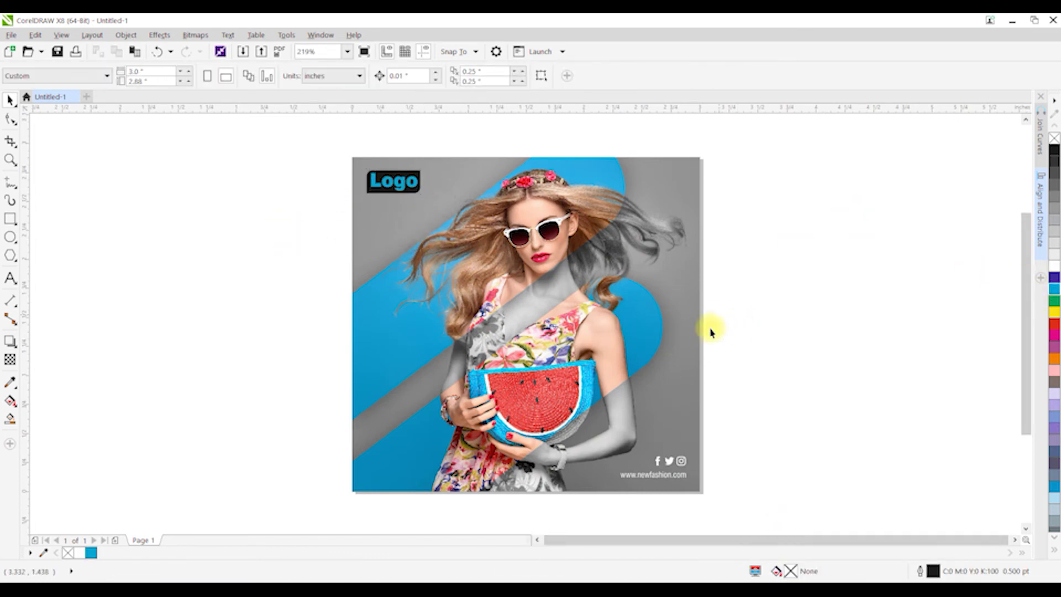
# Add 24 pt artistic text in Swis721 Cn BT beside the page, reading "New", "Season" and "Sale" on three lines.
pyautogui.click(10, 278)
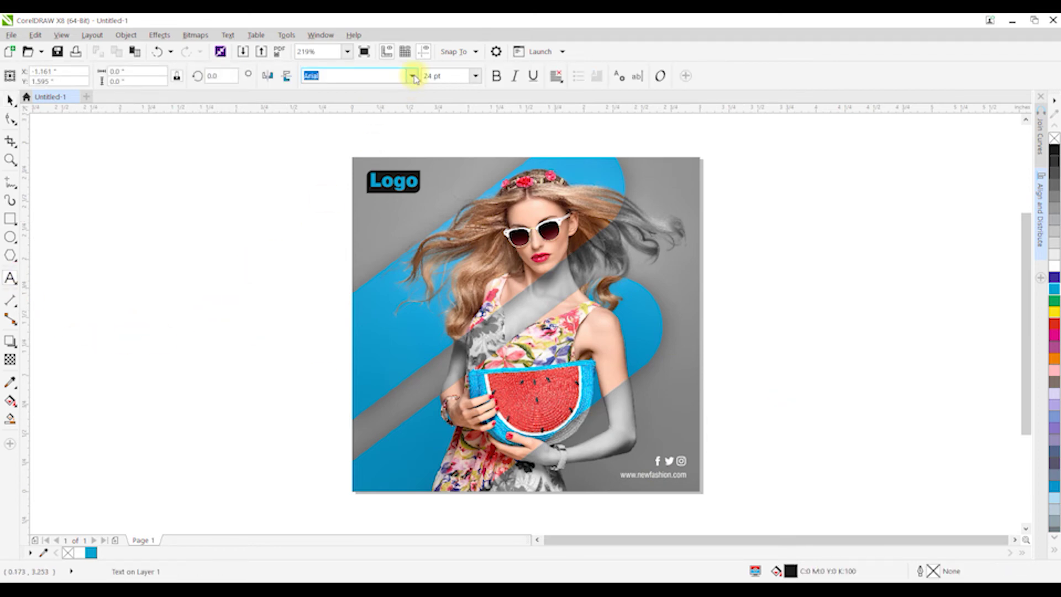
pyautogui.click(413, 76)
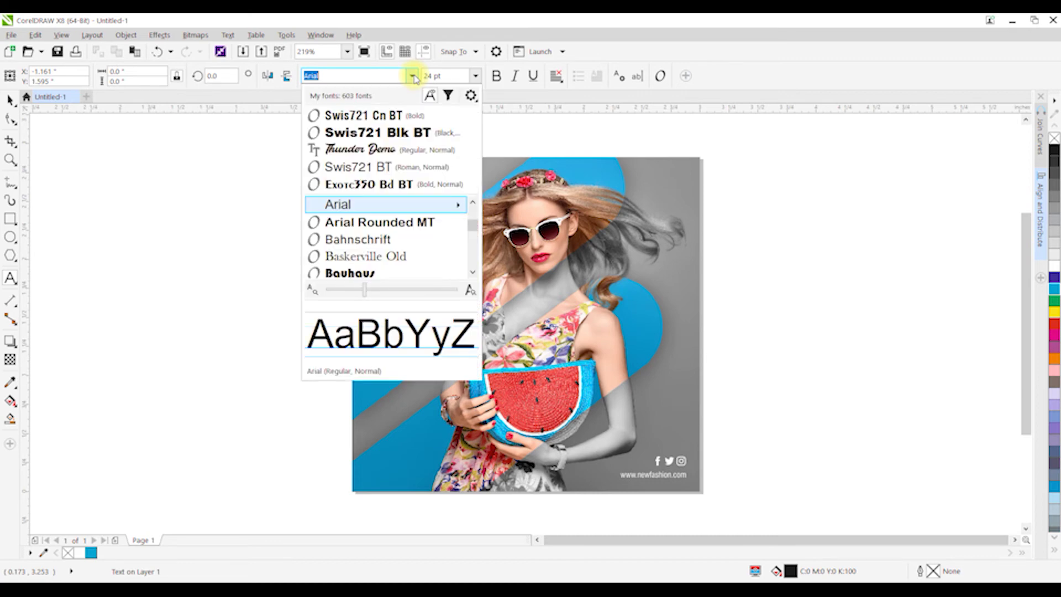
pyautogui.click(393, 115)
pyautogui.write('New')
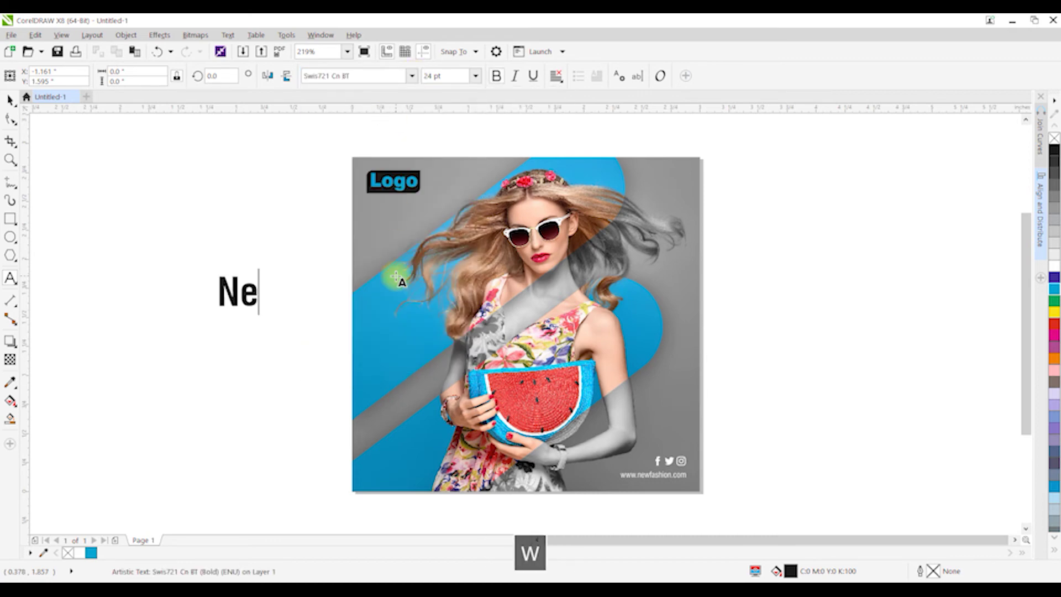
pyautogui.press('Return')
pyautogui.write('Seasib')
pyautogui.press('BackSpace')
pyautogui.press('BackSpace')
pyautogui.write('on')
pyautogui.press('Return')
pyautogui.write('Sale')
pyautogui.hotkey('ctrl', 'space')
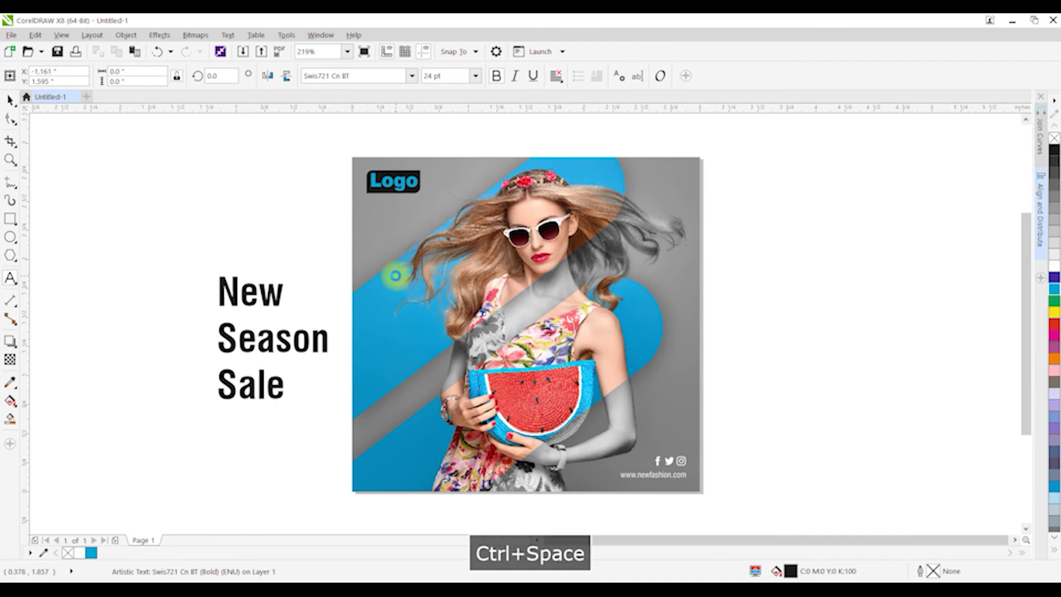
# Break the text into separate lines, tighten Season under New, and place both, scaled down, at the page's left edge.
pyautogui.hotkey('ctrl', 'k')
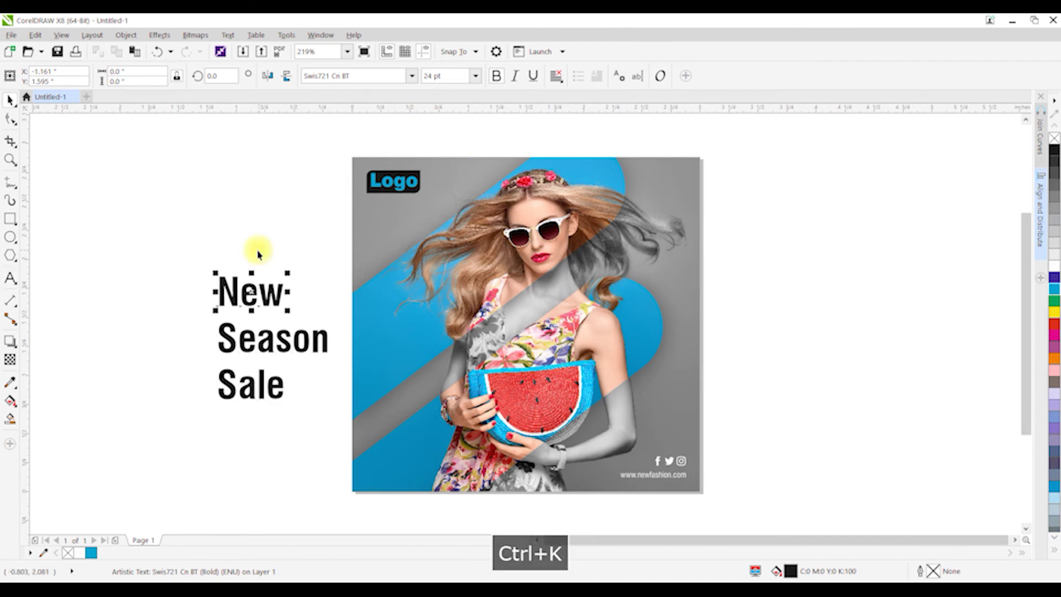
pyautogui.moveTo(265, 344); pyautogui.dragTo(265, 336)
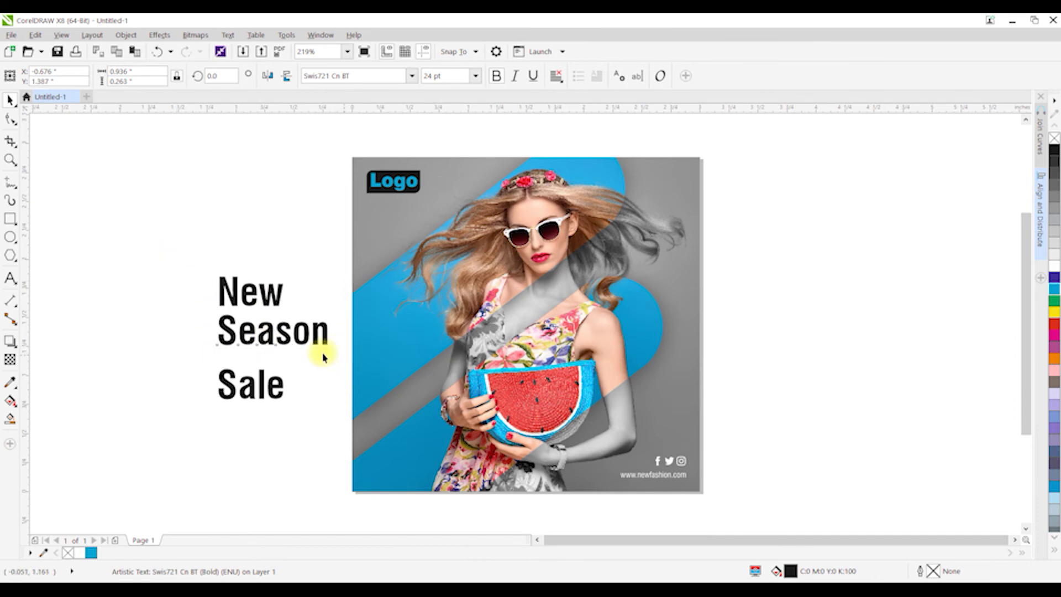
pyautogui.keyDown('shift'); pyautogui.click(254, 296); pyautogui.keyUp('shift')
pyautogui.moveTo(254, 296); pyautogui.dragTo(400, 324)
pyautogui.moveTo(476, 371); pyautogui.dragTo(445, 369)
pyautogui.moveTo(403, 337); pyautogui.dragTo(395, 306)
# Move the word Sale beneath Season on the page and change it to uppercase.
pyautogui.moveTo(259, 386); pyautogui.dragTo(404, 381)
pyautogui.click(228, 34)
pyautogui.click(268, 345)
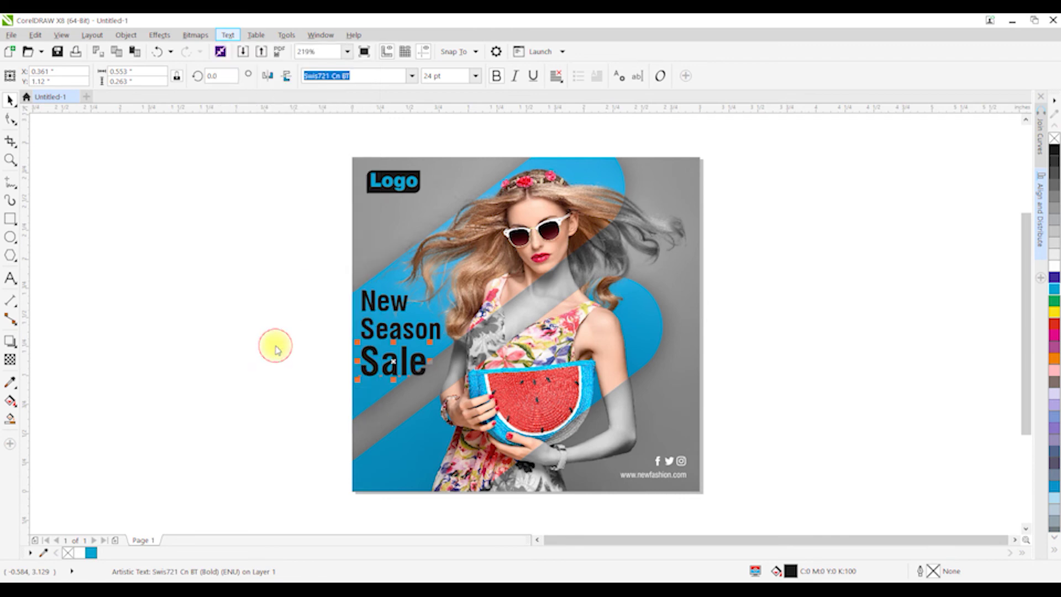
pyautogui.click(475, 346)
pyautogui.click(291, 379)
# Scale down the three text lines together and enlarge SALE to about 0.605 inches wide to match Season.
pyautogui.press('F2')
pyautogui.moveTo(301, 280); pyautogui.dragTo(739, 403)
pyautogui.moveTo(88, 186); pyautogui.dragTo(423, 428)
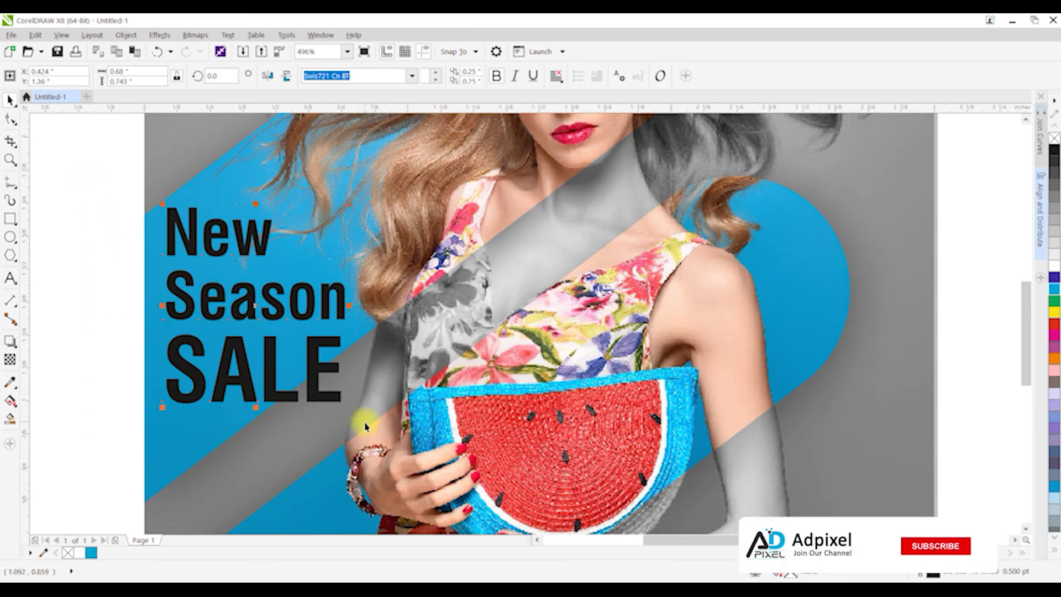
pyautogui.moveTo(254, 410); pyautogui.dragTo(332, 371)
pyautogui.click(237, 338)
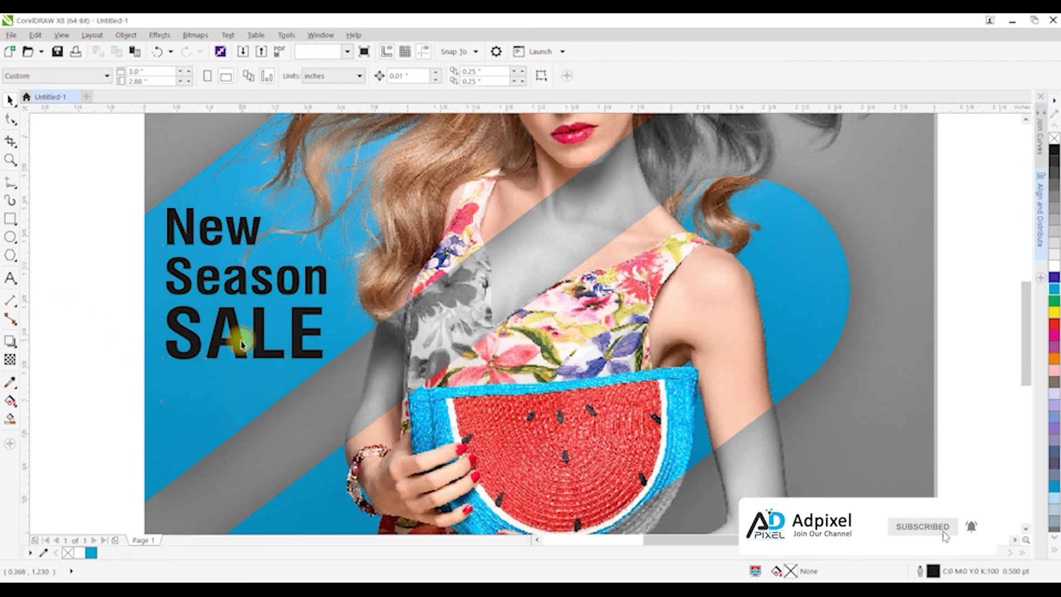
# Fill the words New and Season with yellow and the word SALE with white.
pyautogui.click(183, 278)
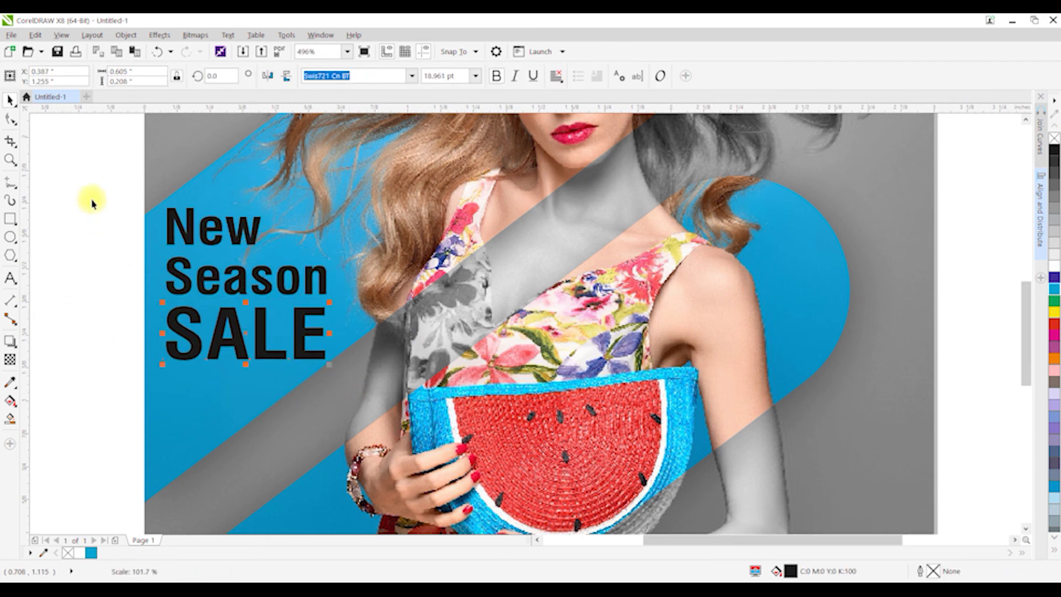
pyautogui.keyDown('shift'); pyautogui.click(822, 299); pyautogui.keyUp('shift')
pyautogui.click(265, 359)
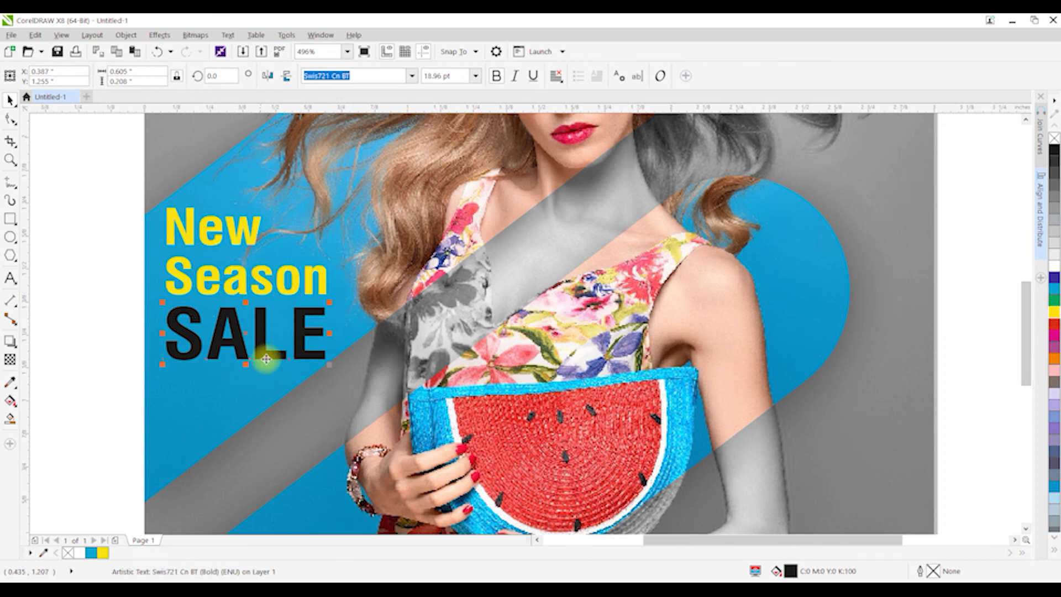
pyautogui.click(1054, 269)
# Mirror a copy of SALE below the word and fade it downward with a gradient transparency as a reflection.
pyautogui.moveTo(245, 302); pyautogui.dragTo(239, 388)
pyautogui.click(9, 359)
pyautogui.moveTo(237, 337)
pyautogui.mouseDown()
pyautogui.moveTo(246, 400)
pyautogui.moveTo(244, 346)
pyautogui.mouseUp()
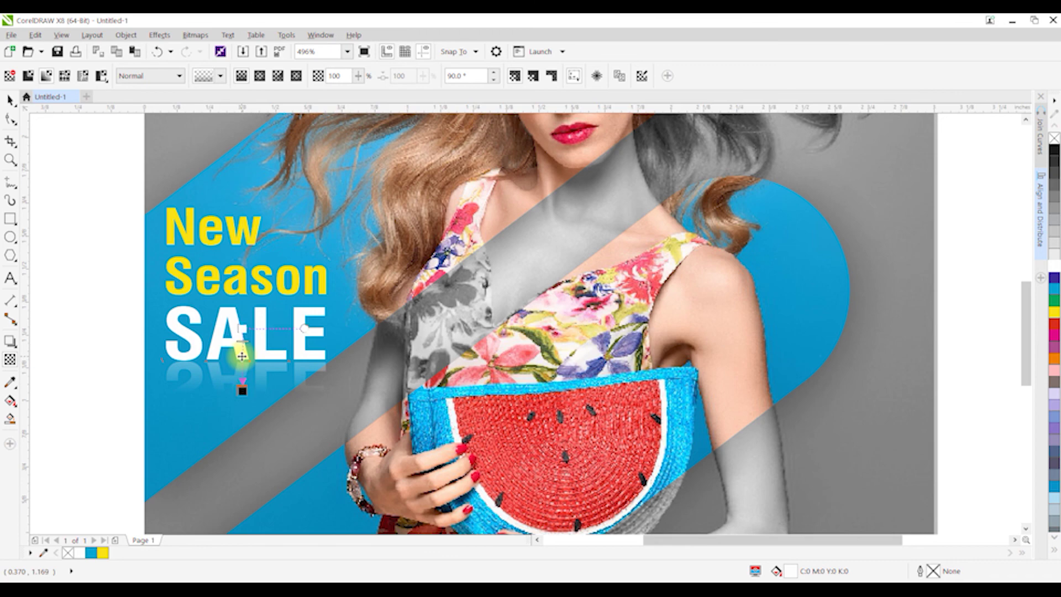
pyautogui.hotkey('ctrl', 'space')
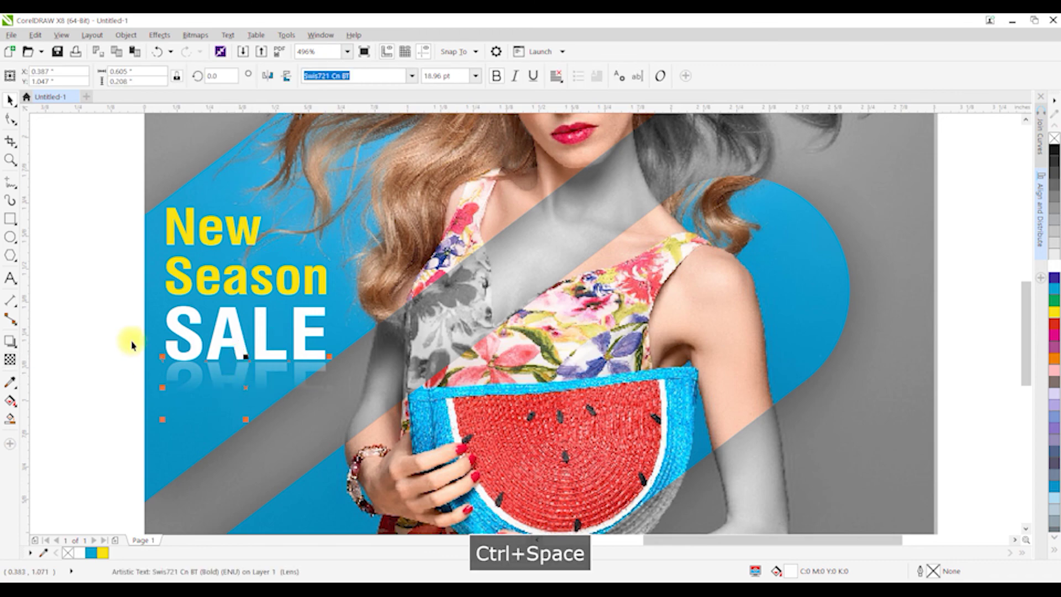
pyautogui.click(70, 303)
pyautogui.press('F4')
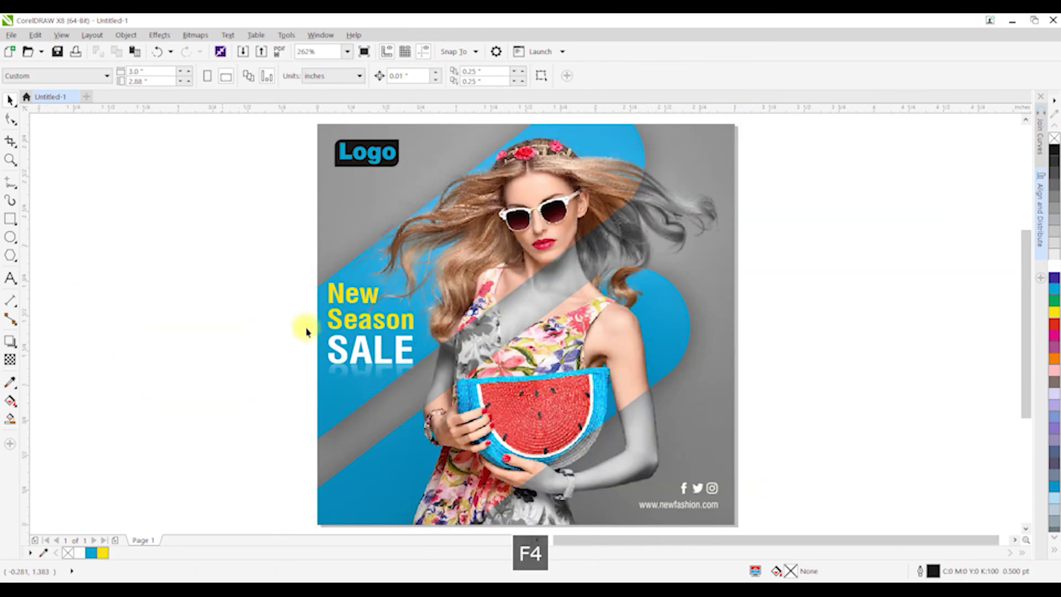